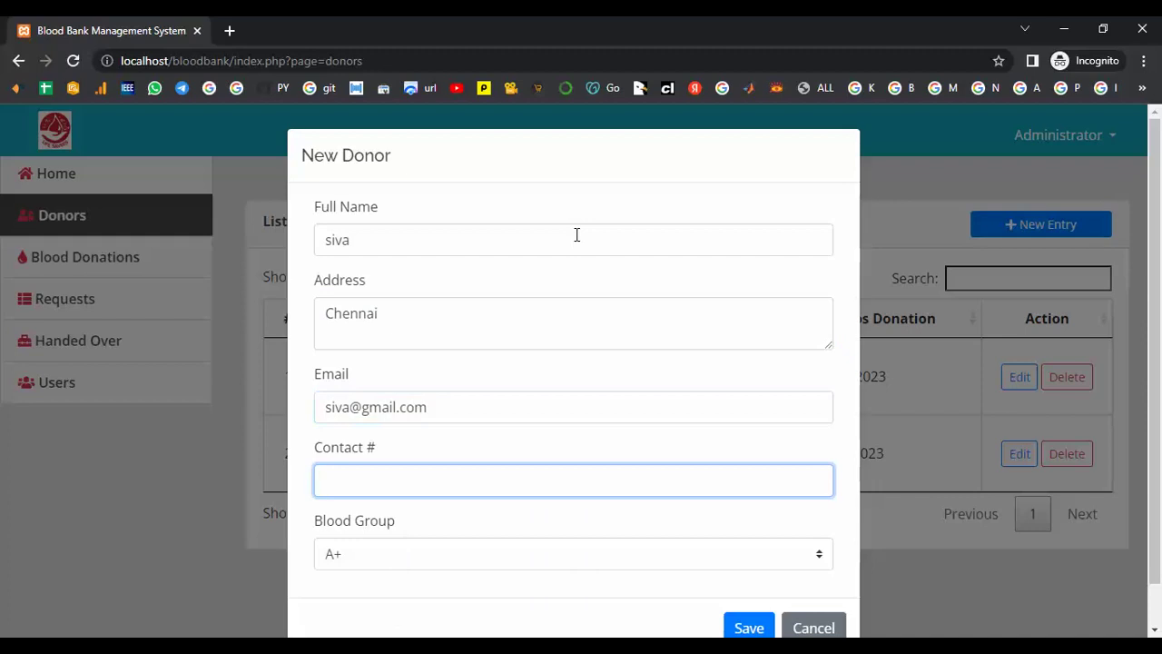
- Enter the donor's contact number, set blood group B+, and save the new donor
{"action": "key", "text": "Tab"}
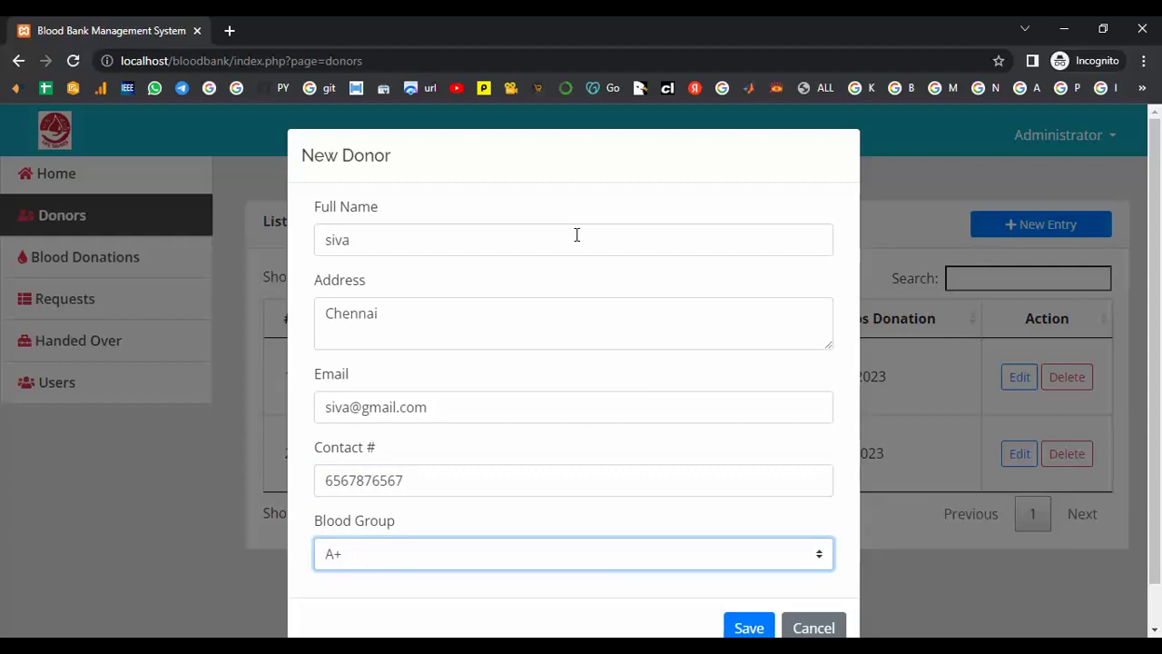
{"action": "left_click", "coordinate": [822, 556]}
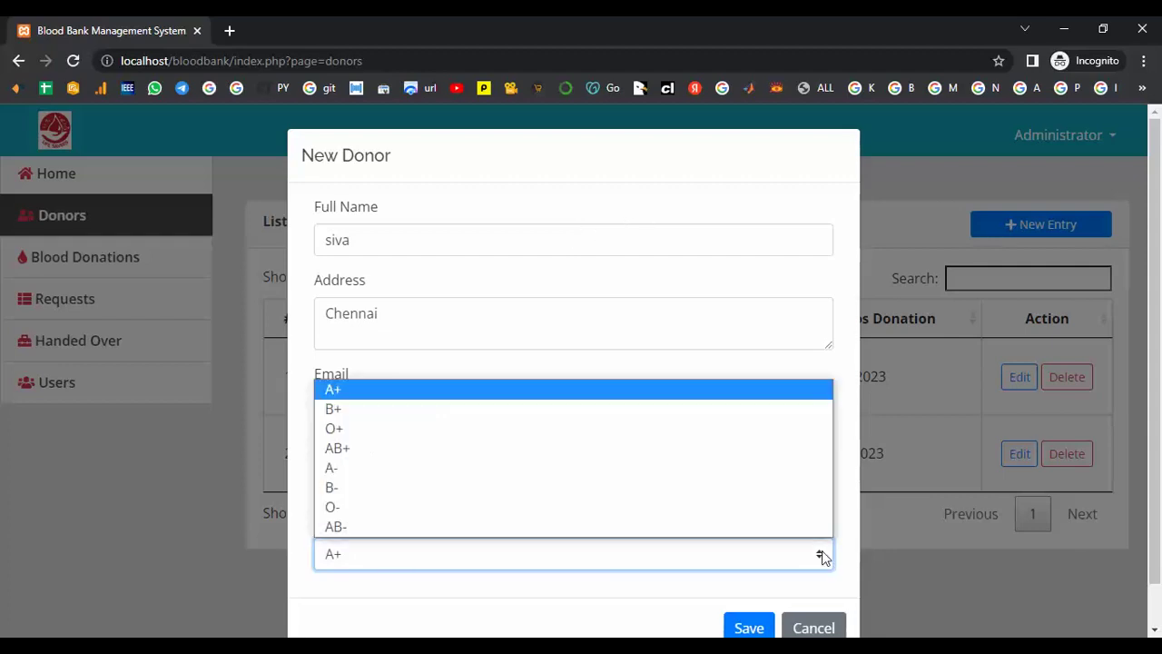
{"action": "left_click", "coordinate": [562, 411]}
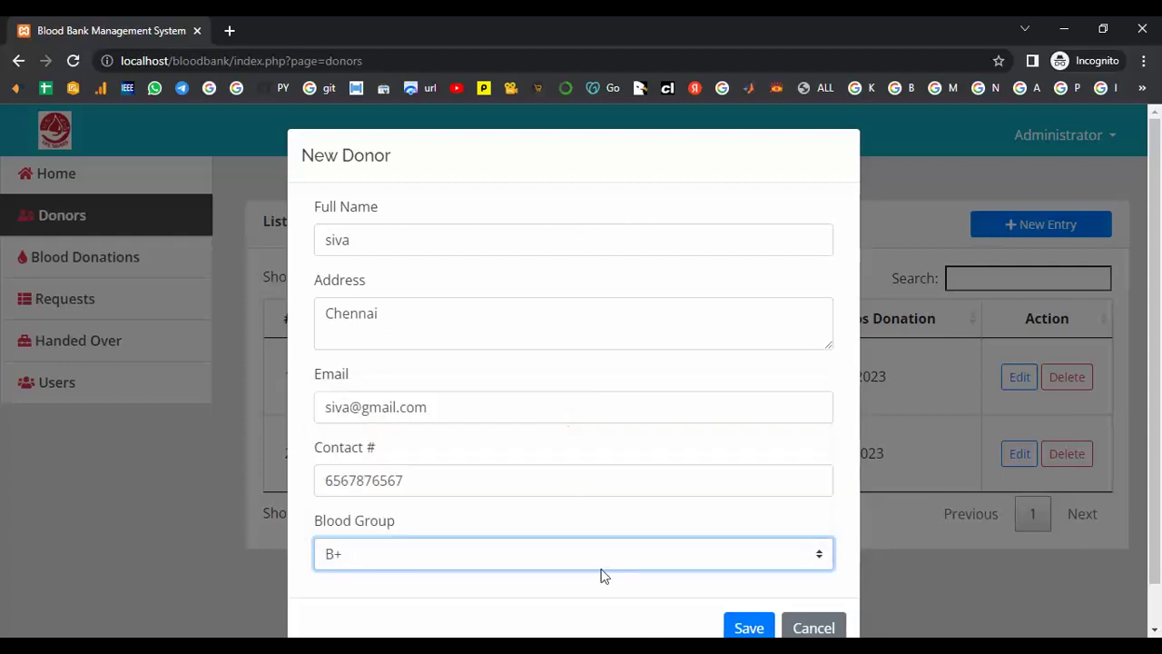
{"action": "left_click", "coordinate": [750, 627]}
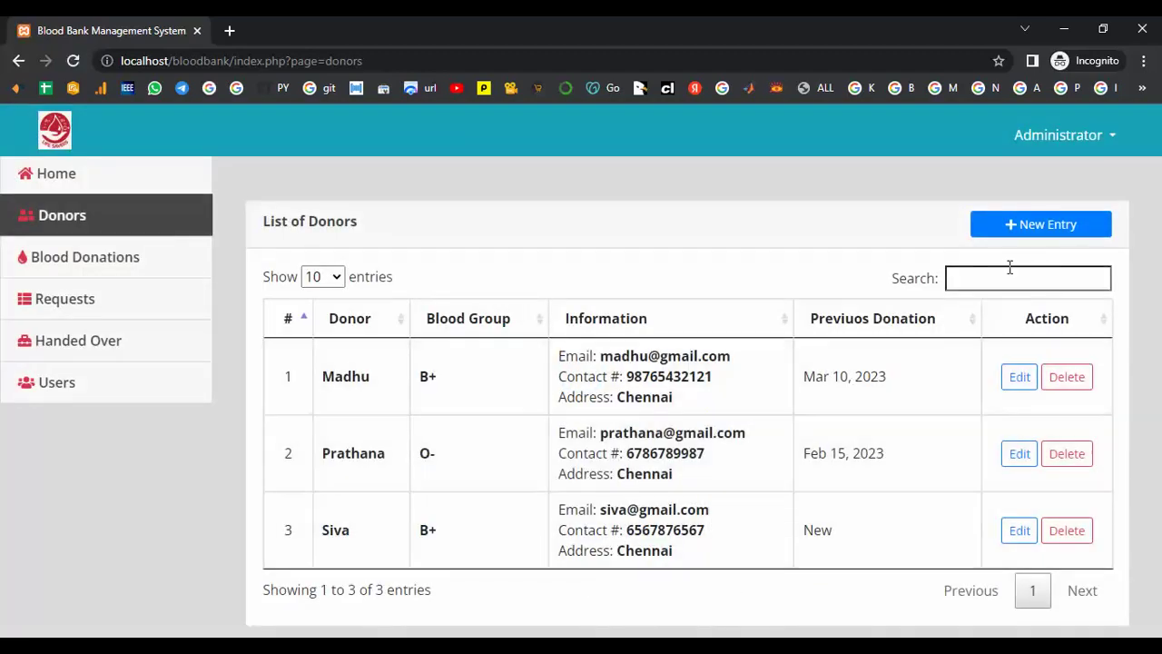
- Start a new donor entry with the donor's full name, address Chennai and e-mail
{"action": "left_click", "coordinate": [1041, 231]}
{"action": "left_click", "coordinate": [429, 240]}
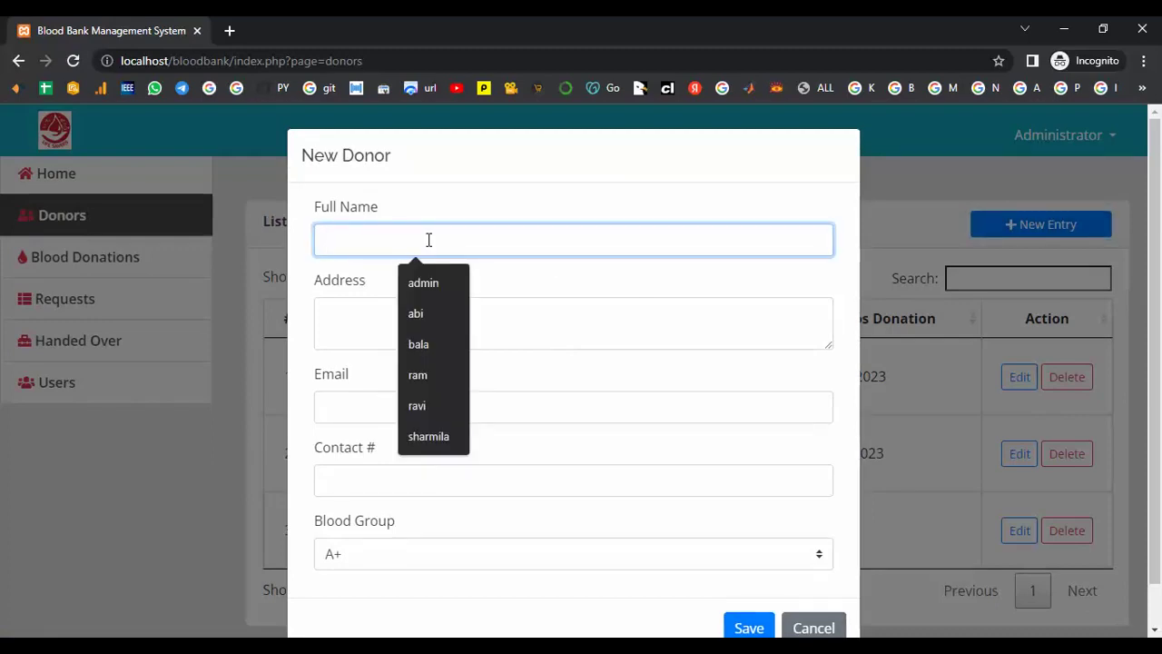
{"action": "type", "text": "par"}
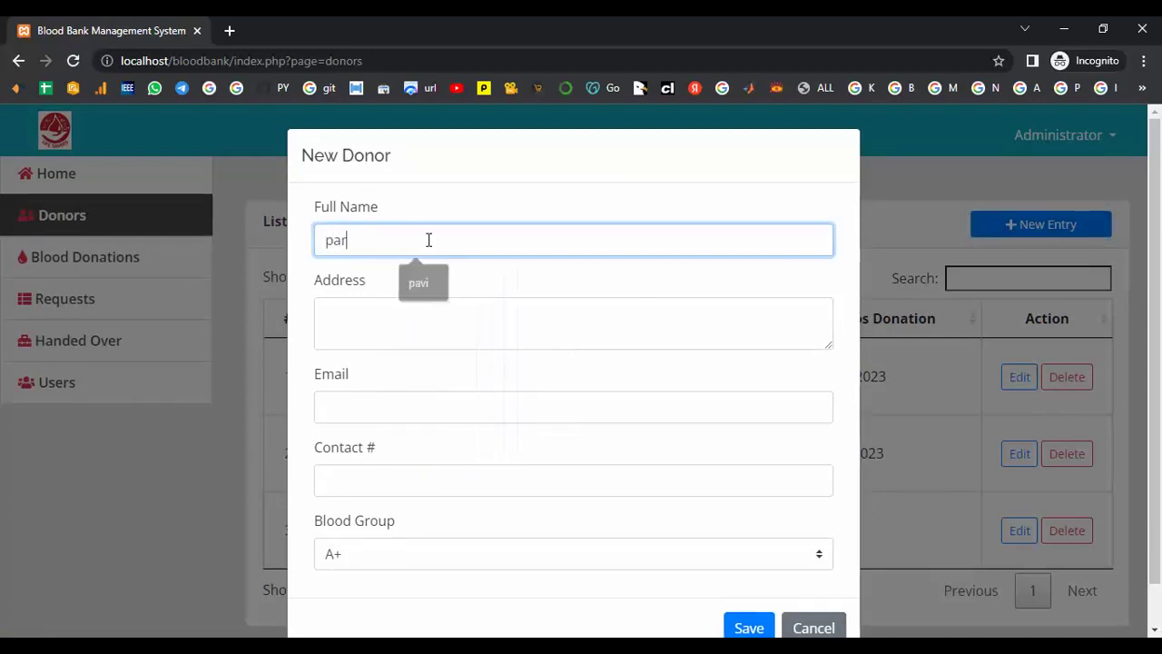
{"action": "type", "text": "vathi"}
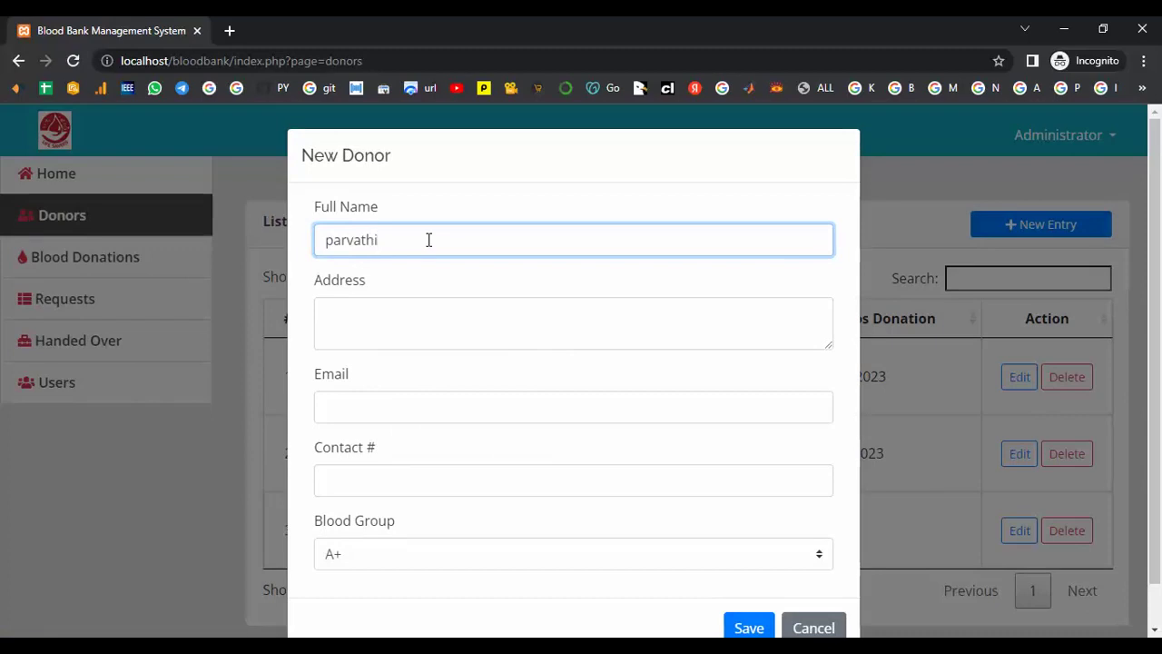
{"action": "left_click", "coordinate": [403, 309]}
{"action": "type", "text": "Chennai"}
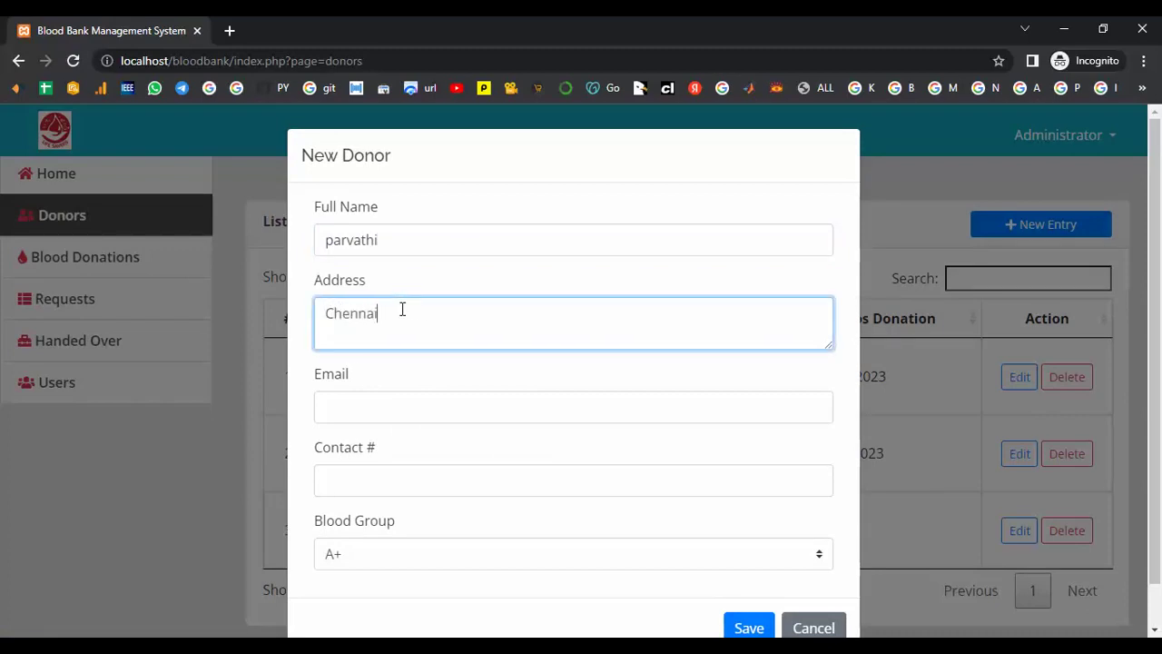
{"action": "left_click", "coordinate": [370, 408]}
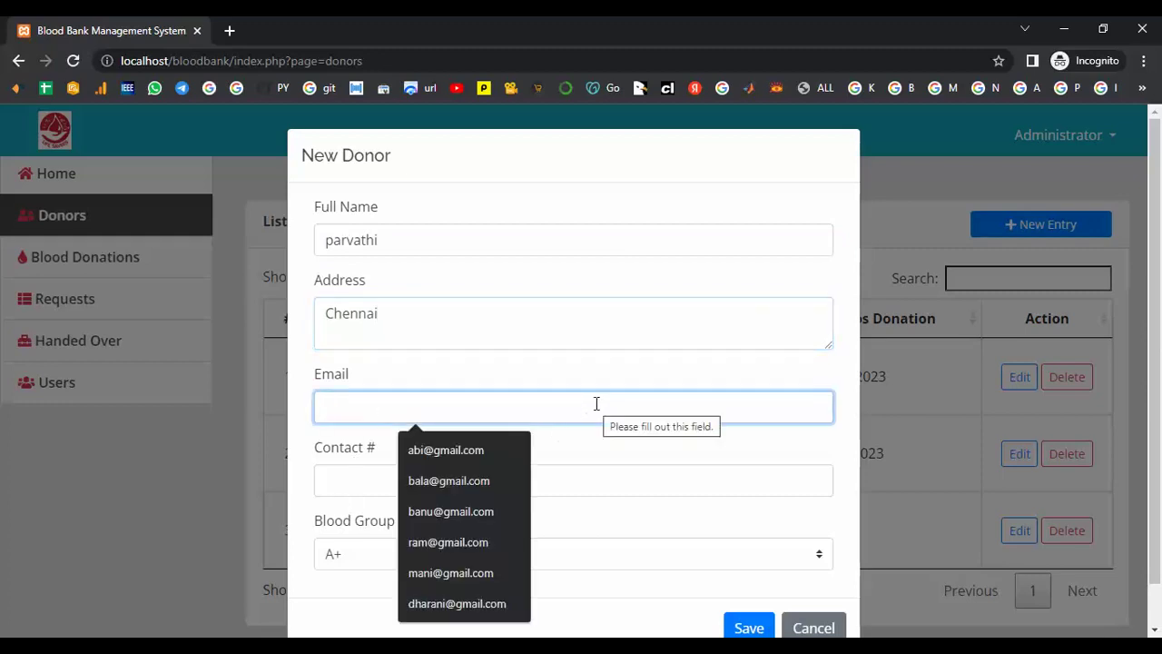
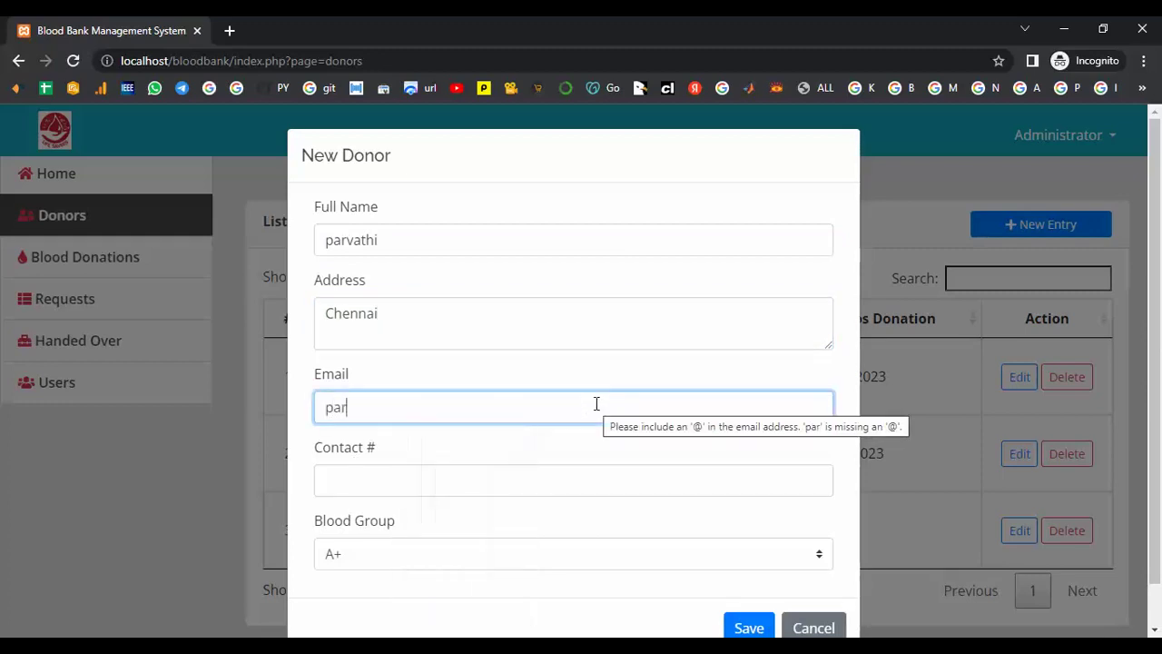
- Add the contact number, choose blood group A-, save the donor, and open Blood Donations
{"action": "key", "text": "Tab"}
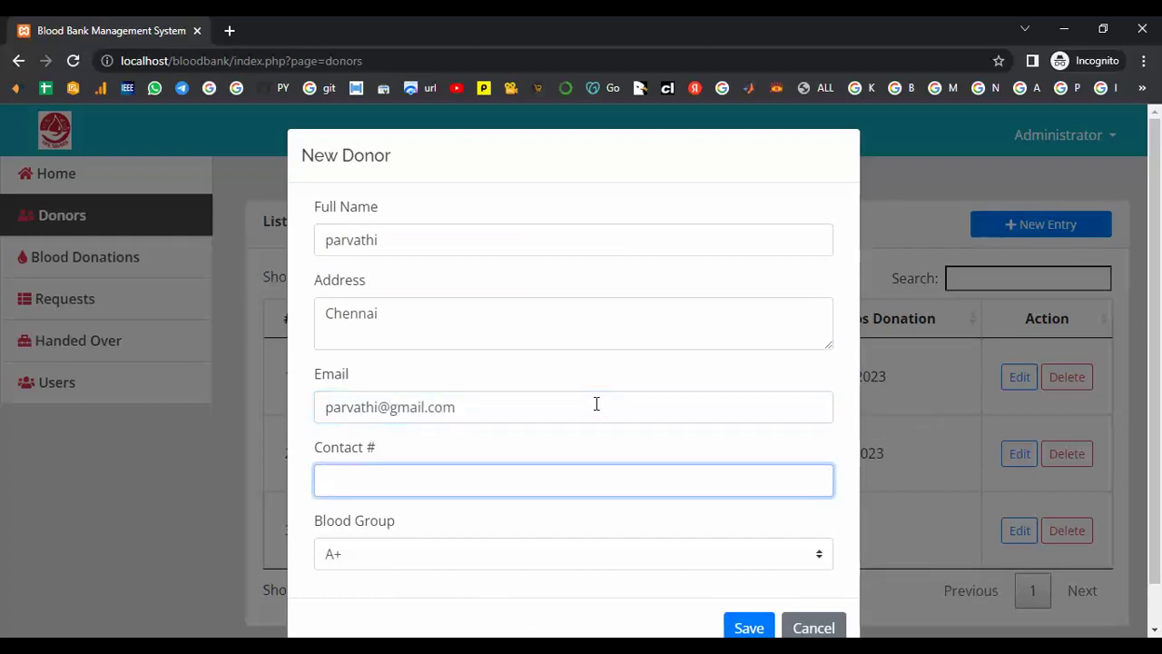
{"action": "key", "text": "Tab"}
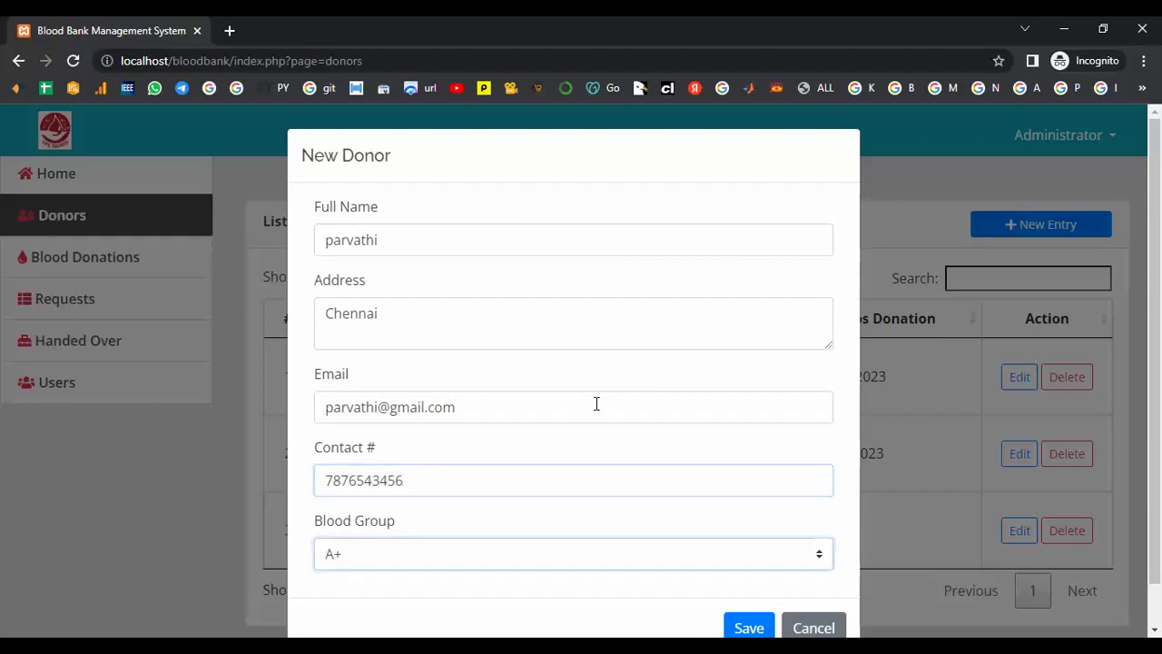
{"action": "left_click", "coordinate": [820, 559]}
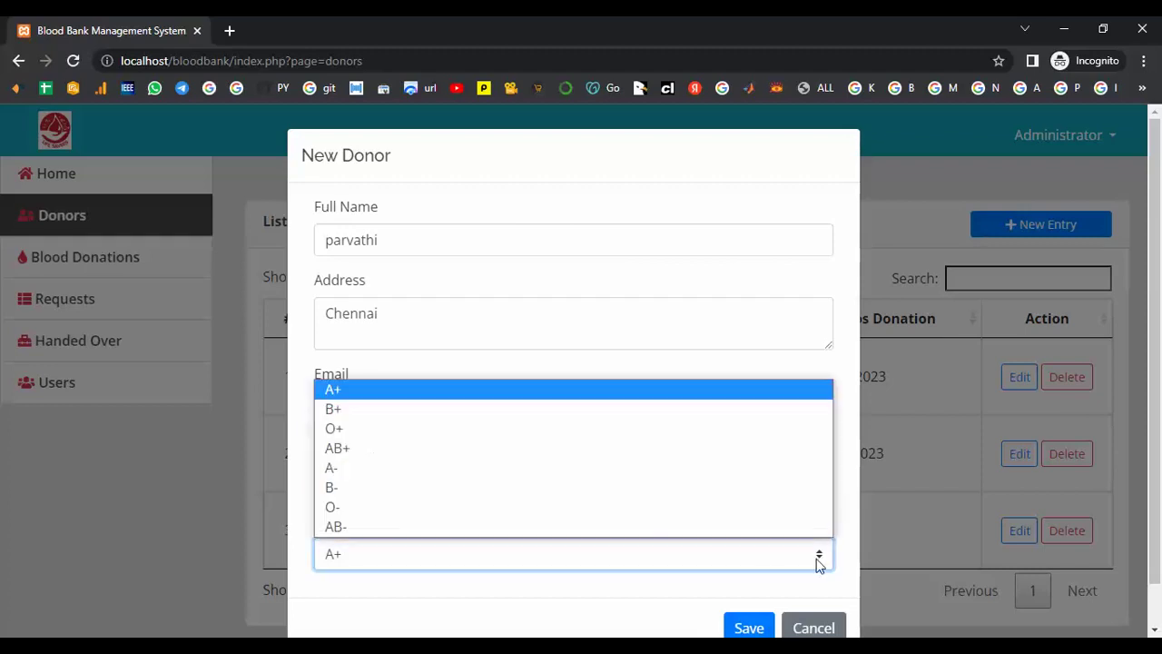
{"action": "left_click", "coordinate": [476, 468]}
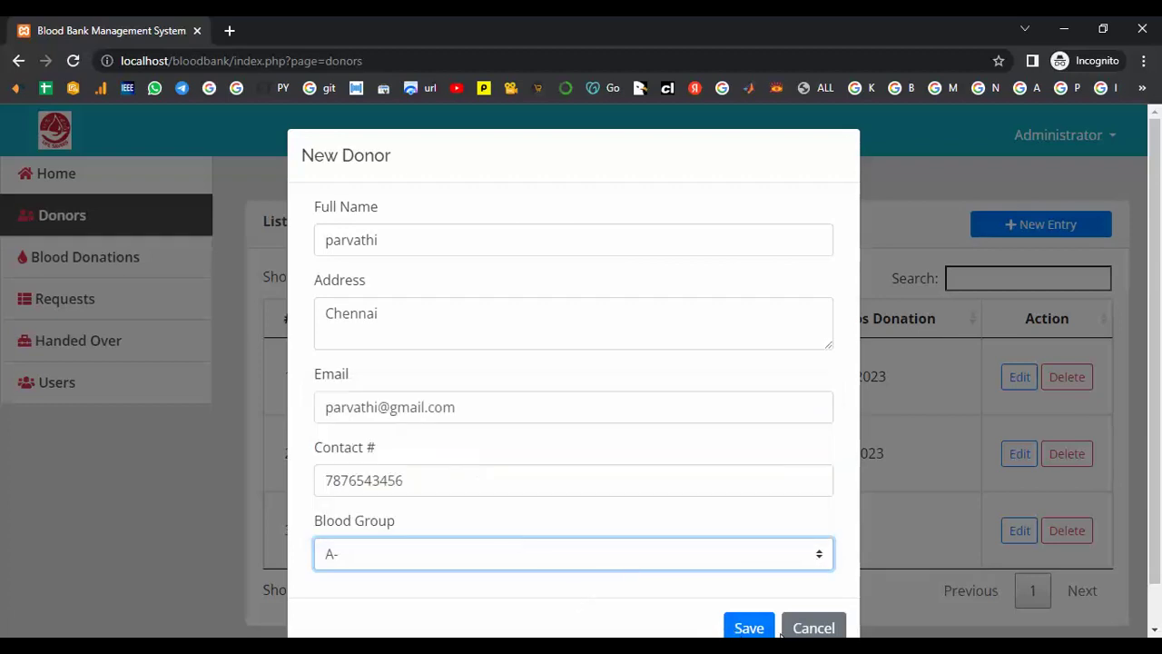
{"action": "left_click", "coordinate": [746, 628]}
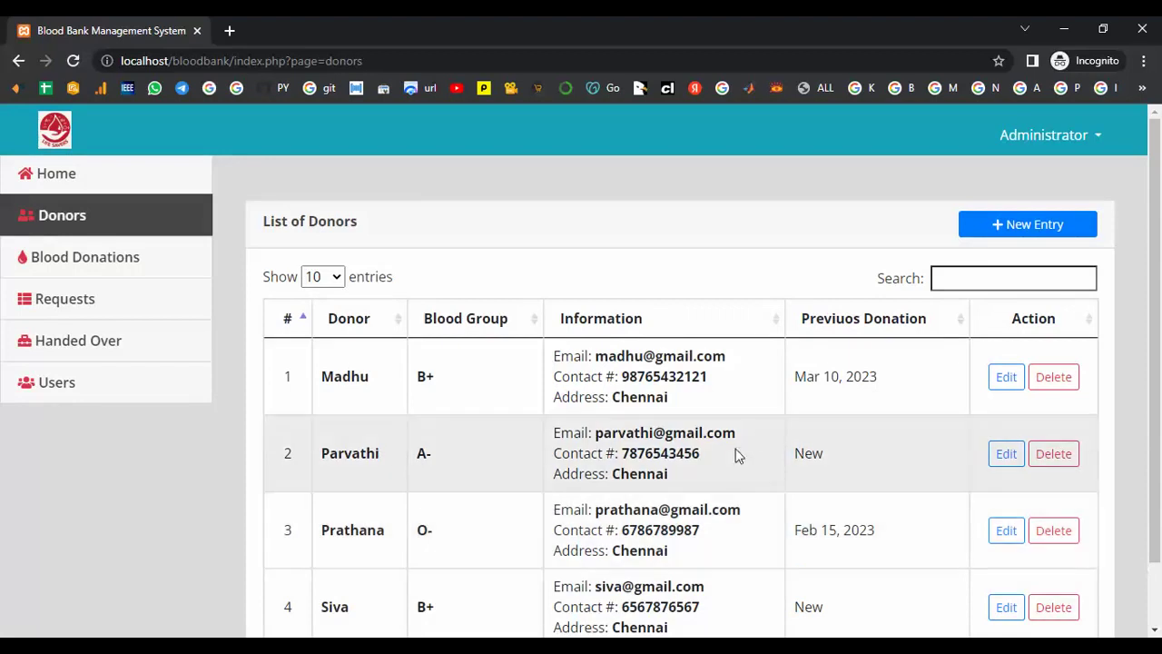
{"action": "left_click", "coordinate": [120, 263]}
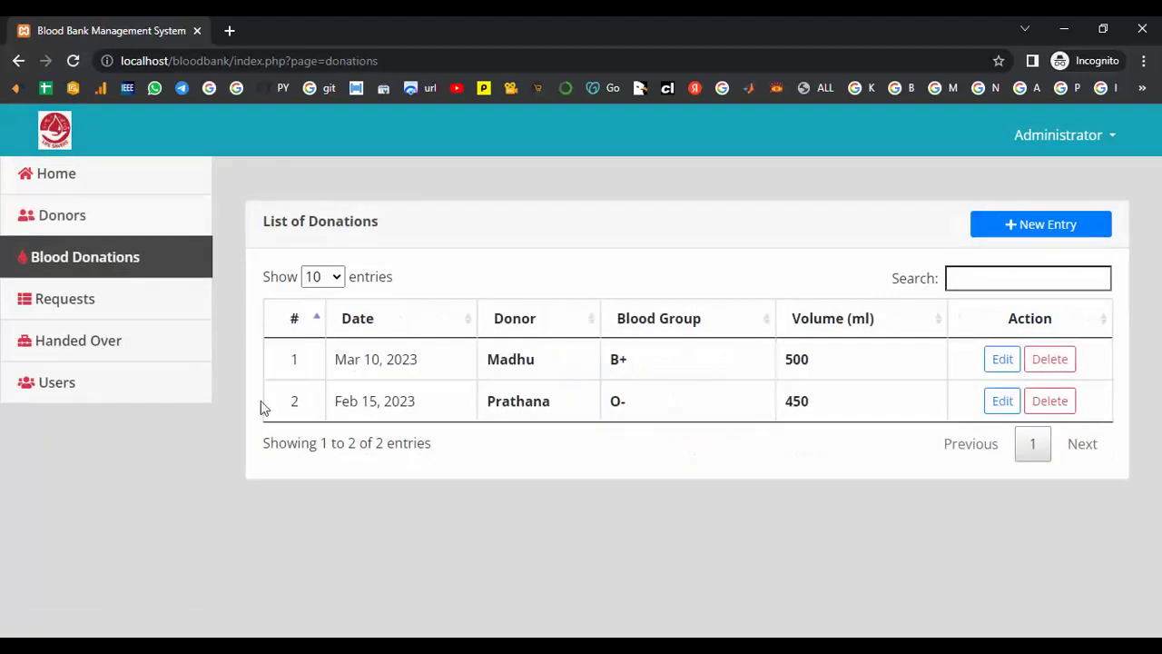
- Start a new donation from the B+ donor with a volume of 1000 ml
{"action": "left_click", "coordinate": [1030, 227]}
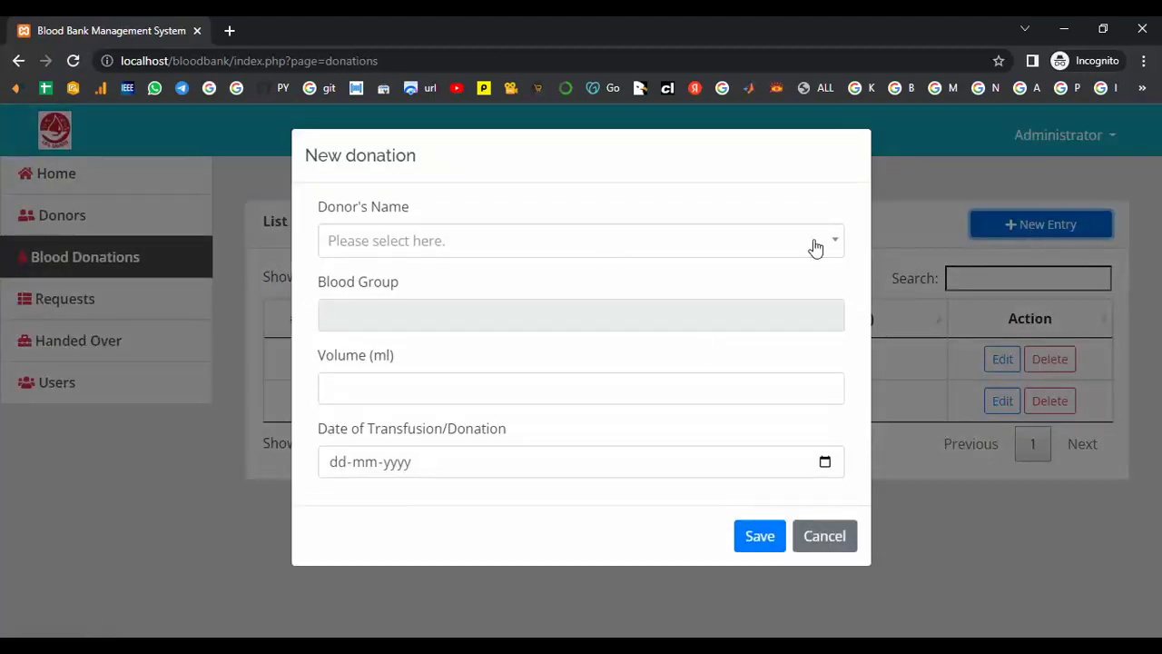
{"action": "left_click", "coordinate": [836, 245]}
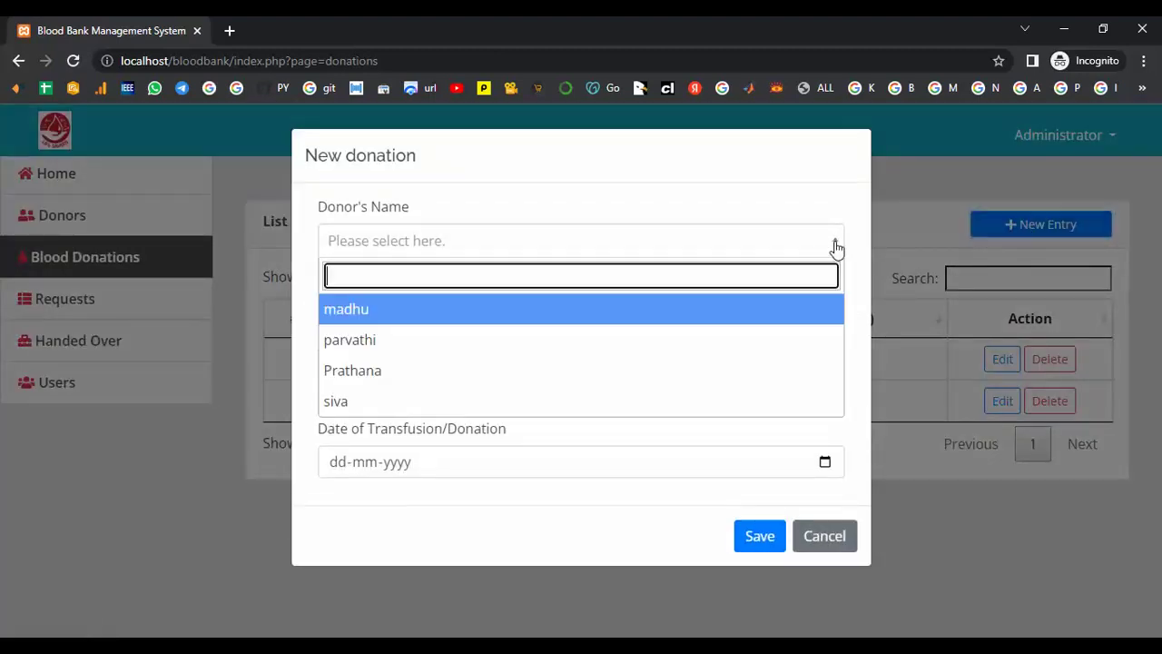
{"action": "left_click", "coordinate": [408, 402]}
{"action": "left_click", "coordinate": [416, 389]}
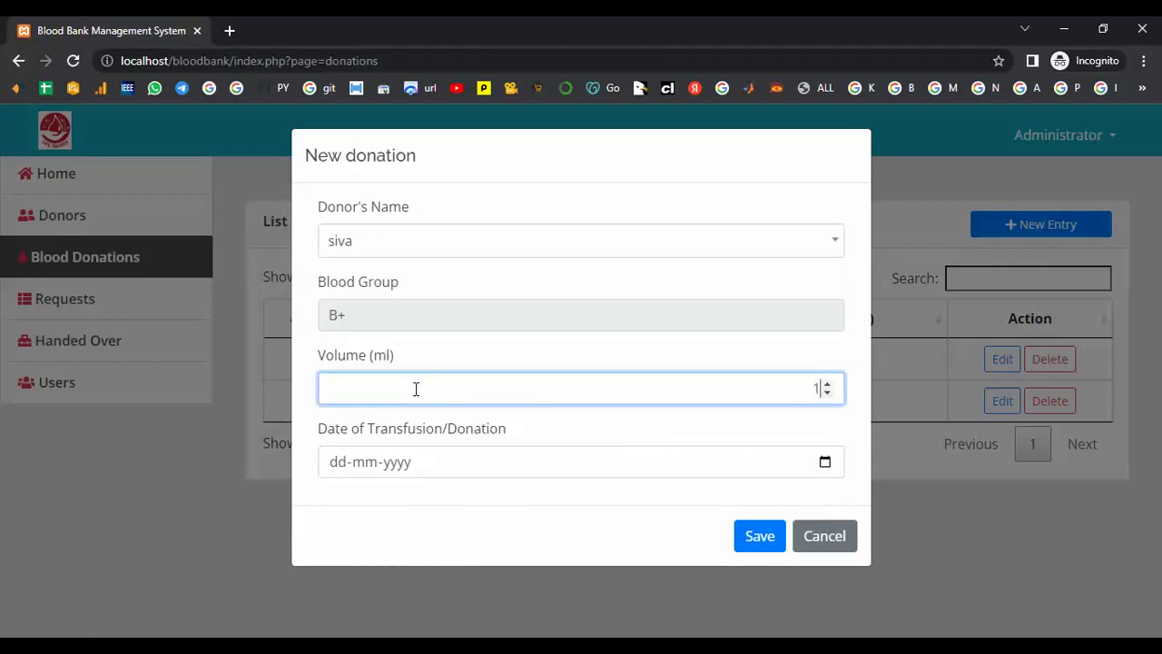
{"action": "type", "text": "1000"}
- Set the donation date to 10-02-2023 and save the donation
{"action": "left_click", "coordinate": [337, 463]}
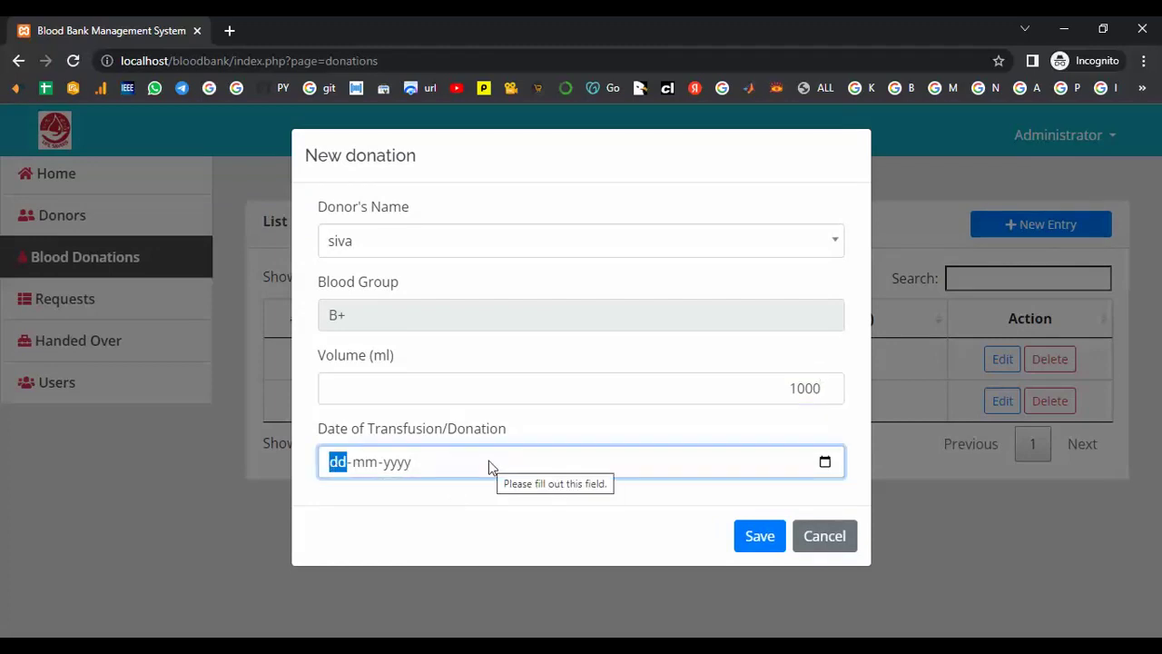
{"action": "type", "text": "10-"}
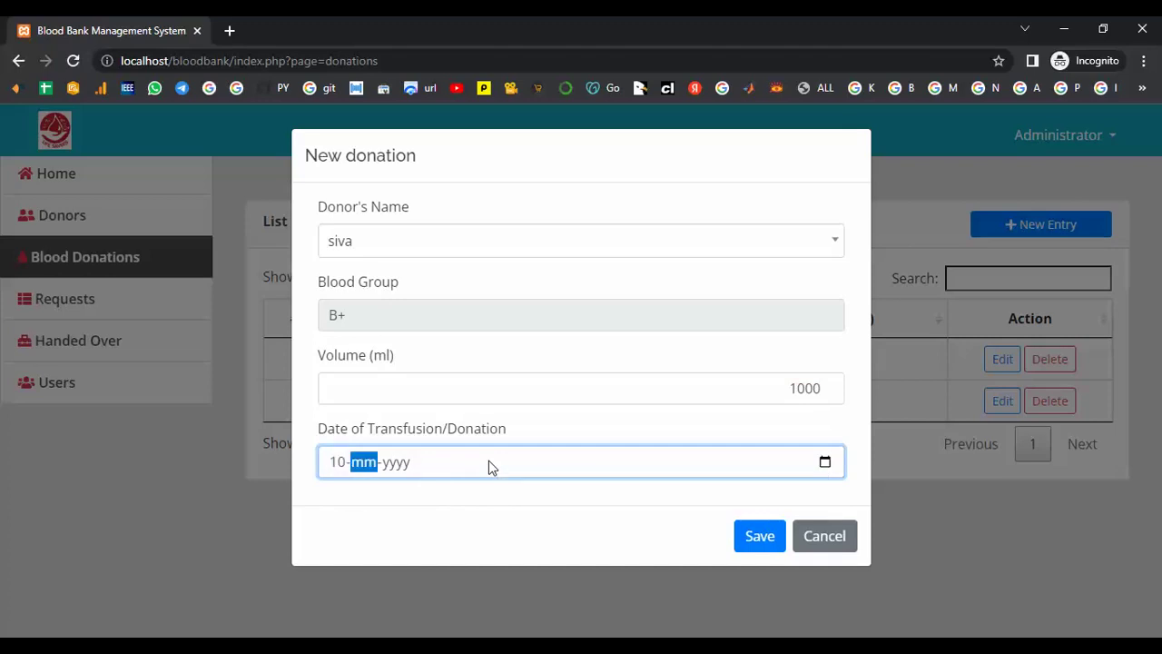
{"action": "type", "text": "02-0"}
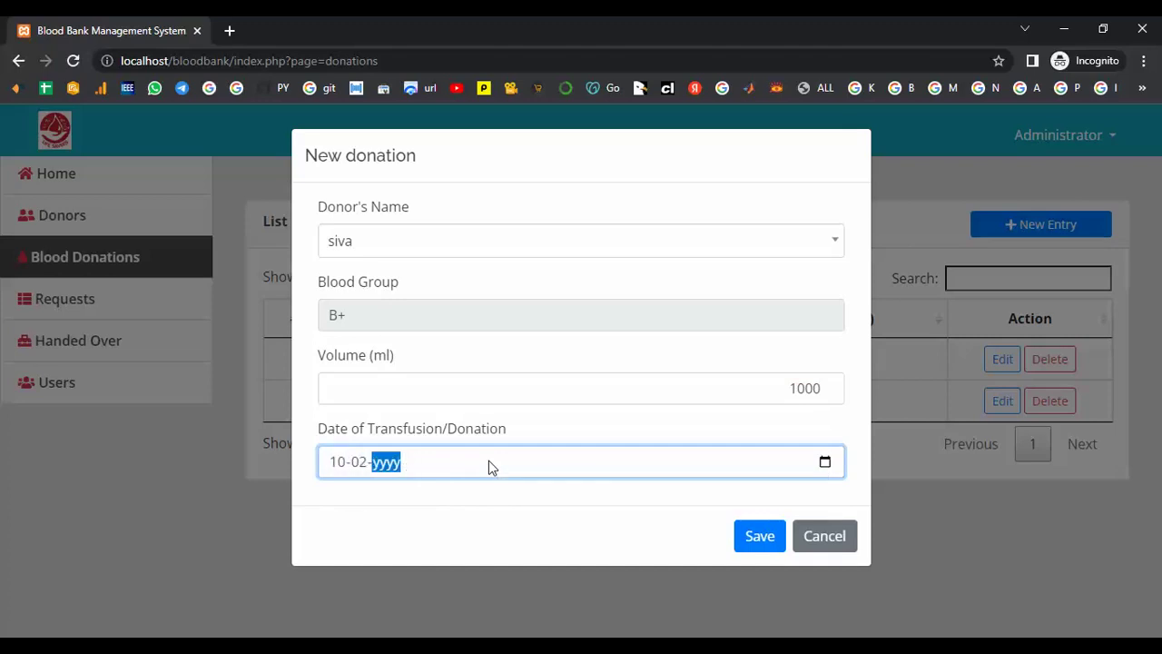
{"action": "type", "text": "201"}
{"action": "key", "text": "BackSpace"}
{"action": "type", "text": "2023"}
{"action": "left_click", "coordinate": [753, 543]}
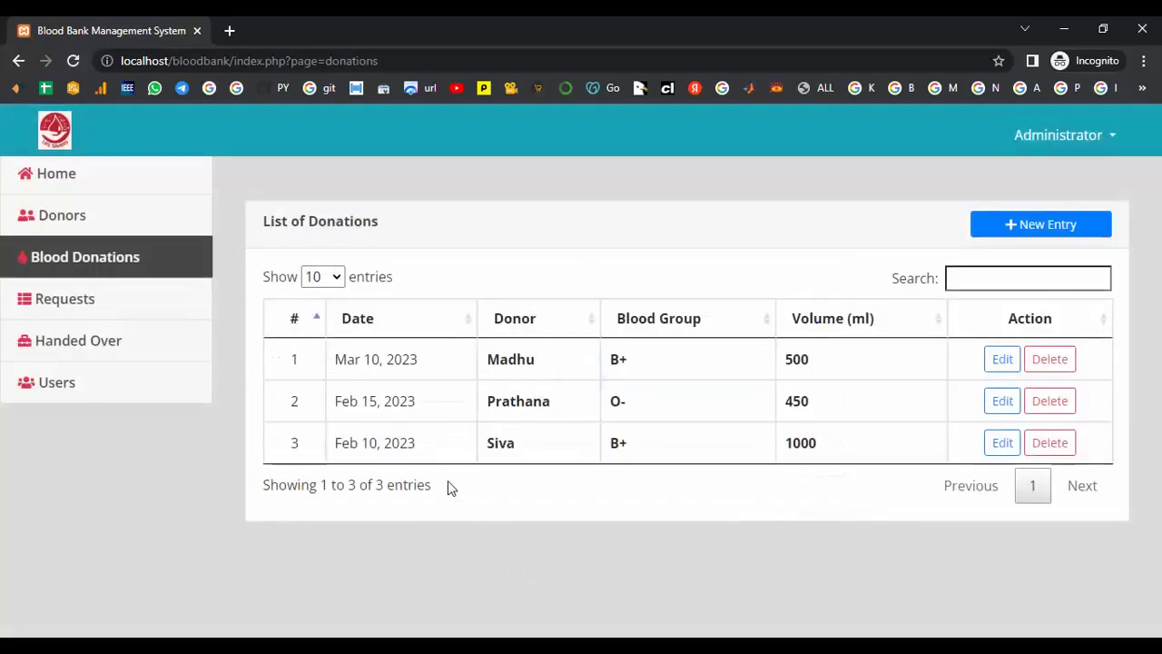
{"action": "double_click", "coordinate": [490, 445]}
{"action": "left_click", "coordinate": [526, 452]}
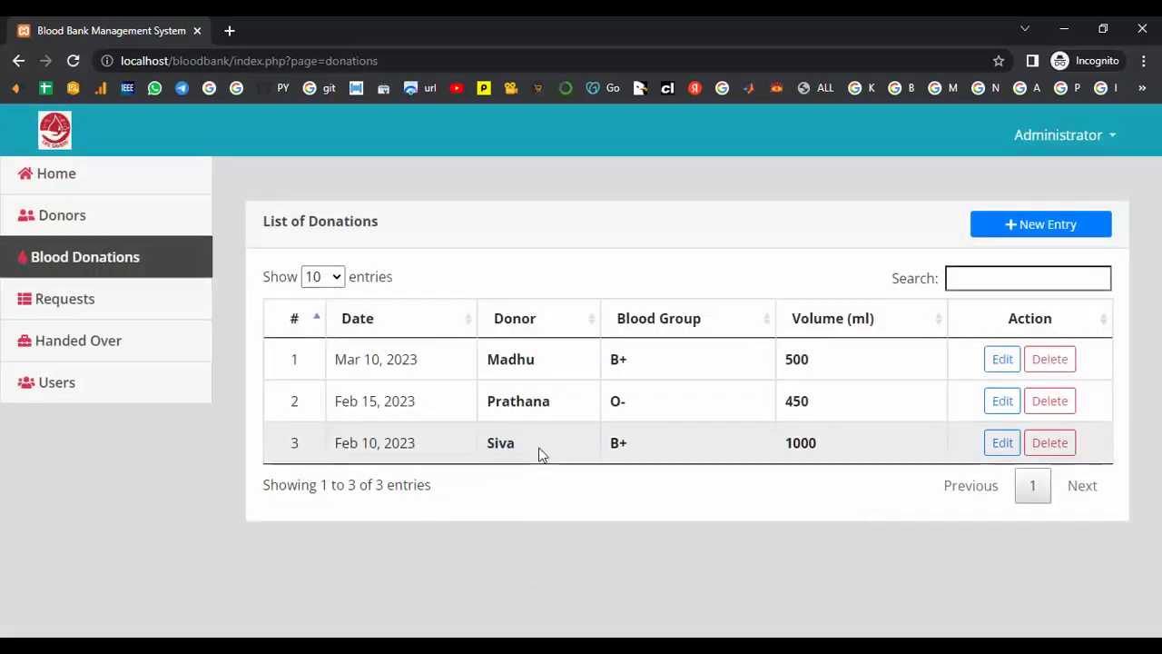
- Record a donation from the A- donor dated 12-02-2023, then open the Mar 10, 2023 donation for editing
{"action": "left_click", "coordinate": [1057, 226]}
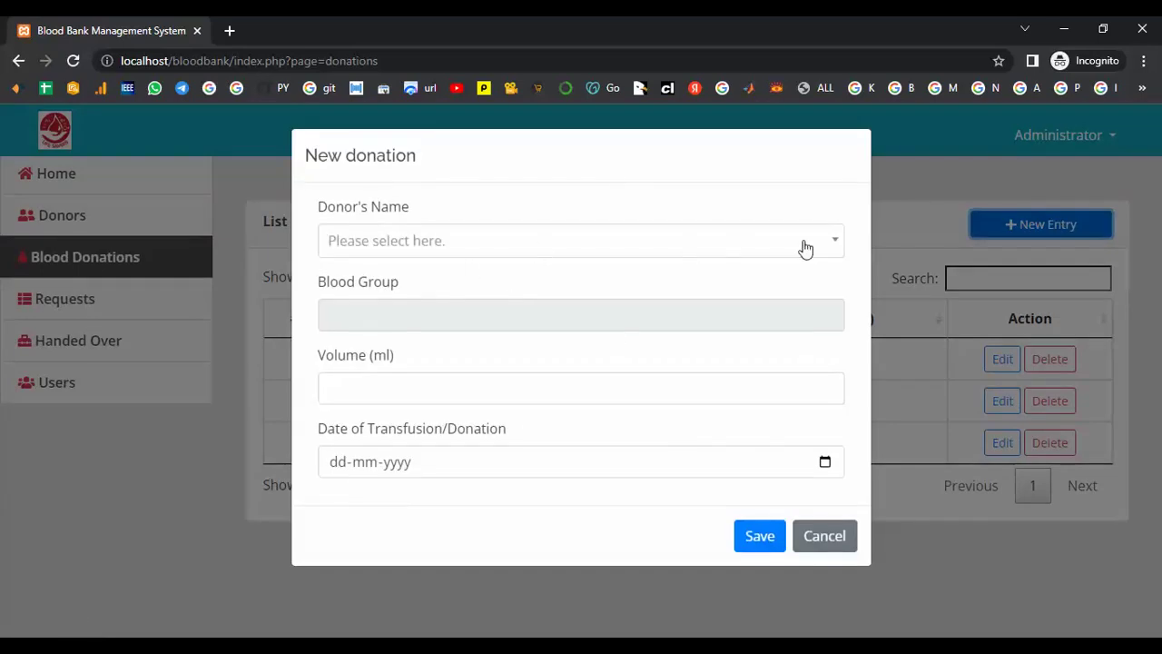
{"action": "left_click", "coordinate": [830, 243]}
{"action": "left_click", "coordinate": [463, 372]}
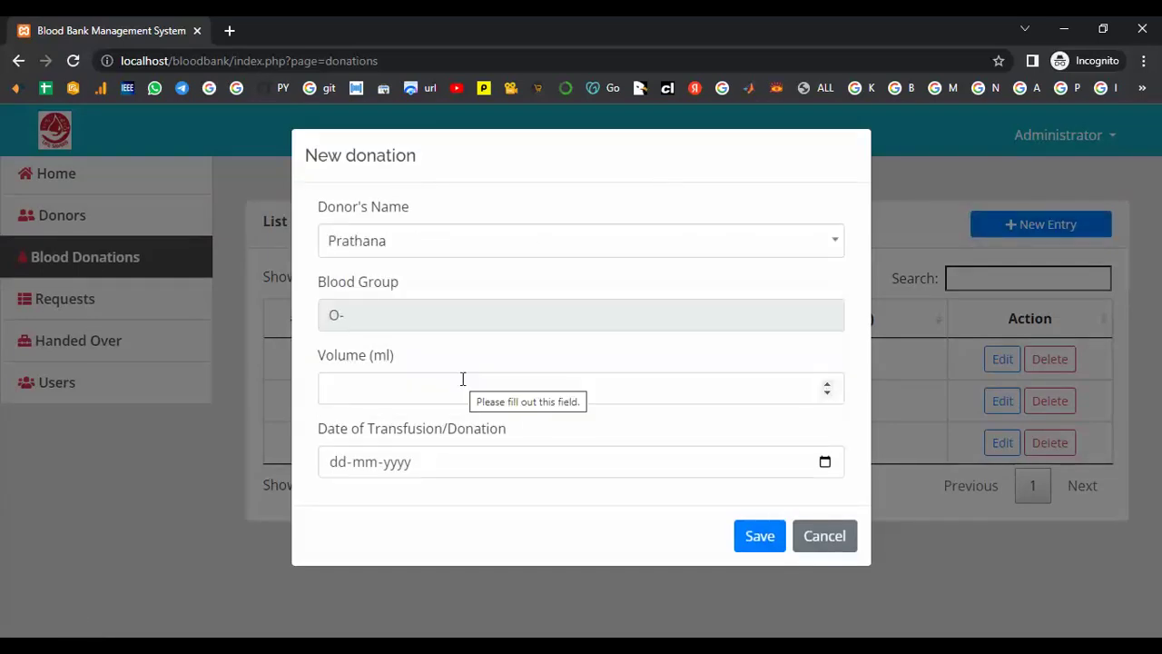
{"action": "left_click", "coordinate": [836, 245]}
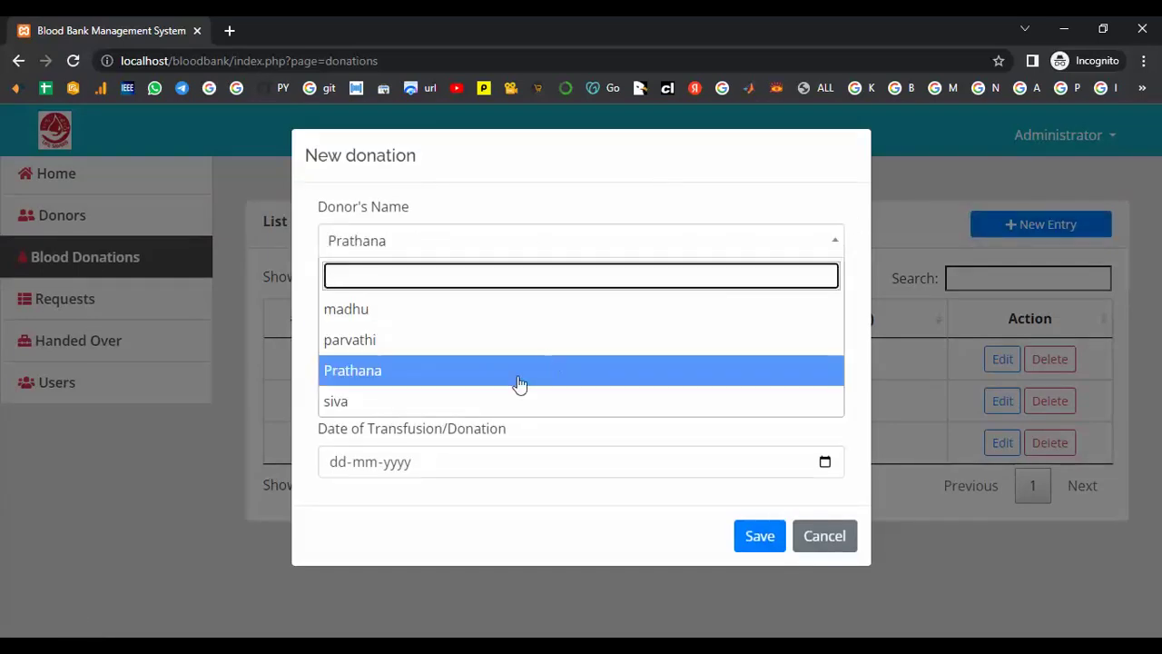
{"action": "left_click", "coordinate": [498, 350]}
{"action": "left_click", "coordinate": [479, 388]}
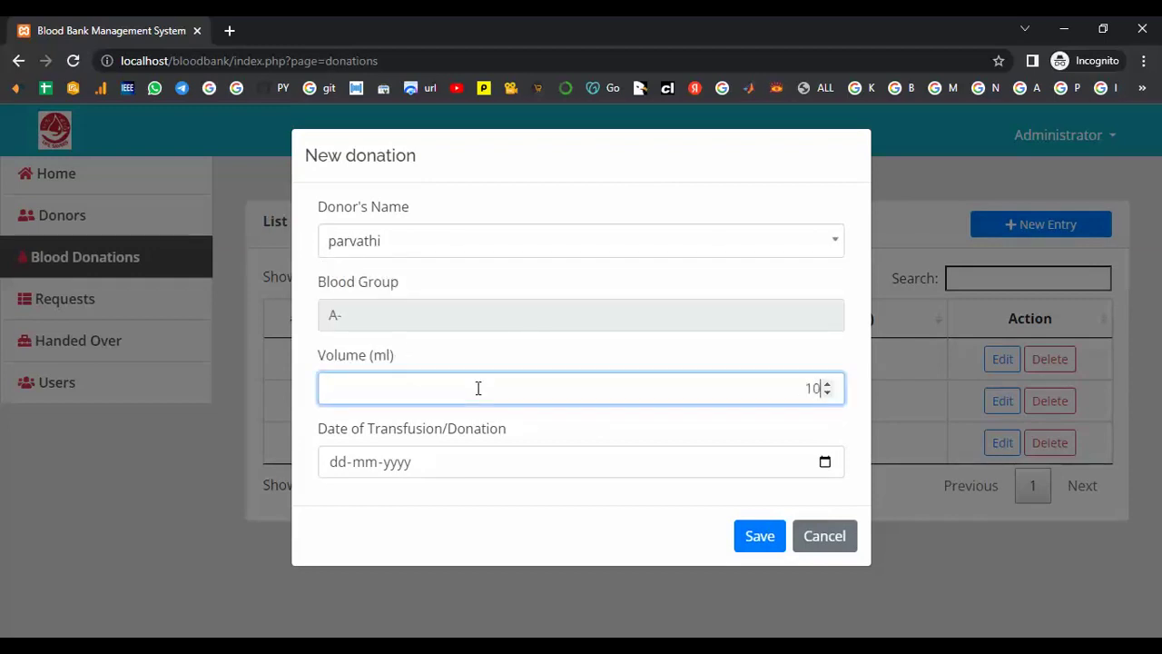
{"action": "left_click", "coordinate": [440, 466]}
{"action": "type", "text": "12-"}
{"action": "type", "text": "02-"}
{"action": "type", "text": "2023"}
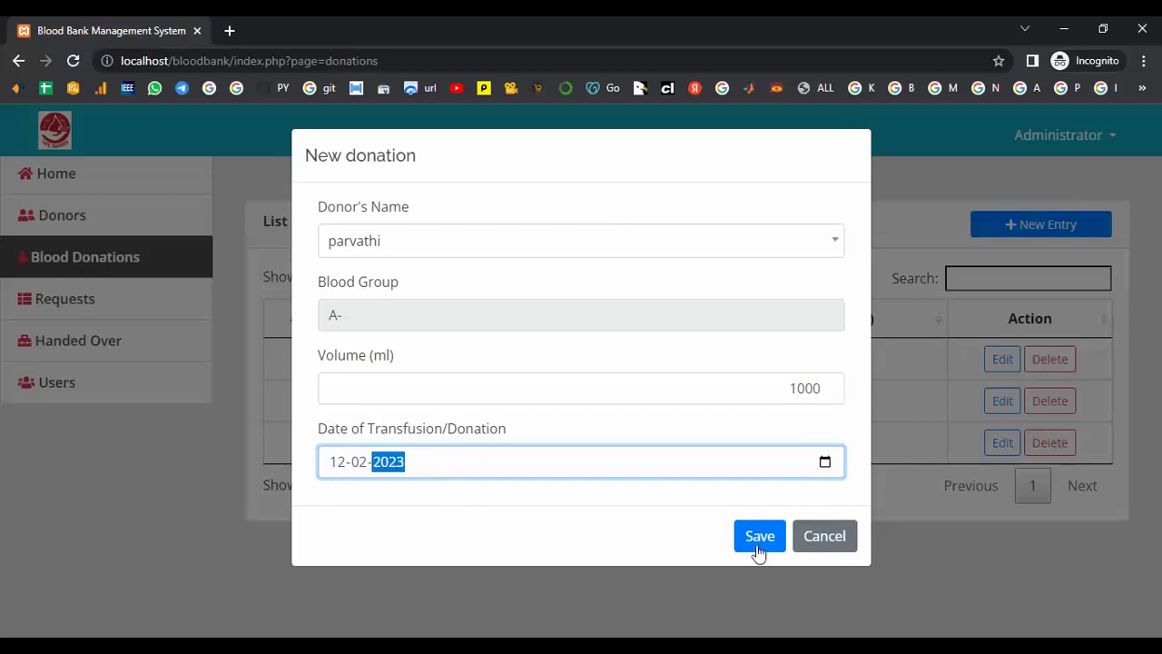
{"action": "left_click", "coordinate": [758, 545]}
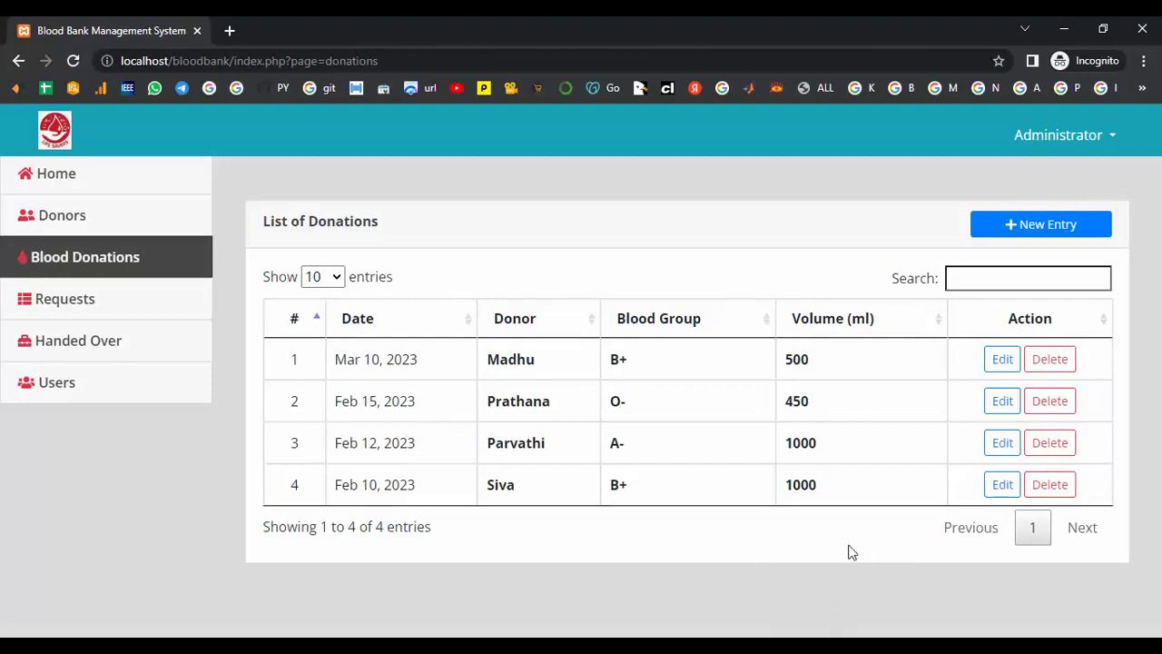
{"action": "left_click", "coordinate": [1003, 359]}
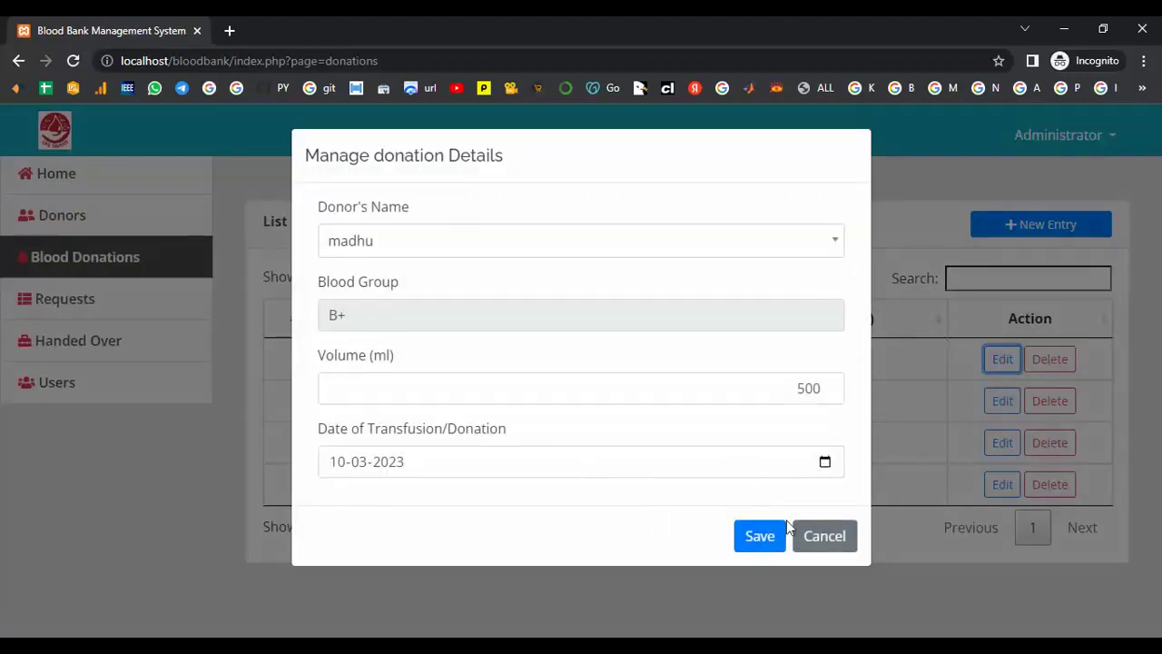
- Change the Mar 10, 2023 donation's volume to 2000 ml, then go to Requests
{"action": "left_click", "coordinate": [833, 541]}
{"action": "left_click", "coordinate": [1006, 359]}
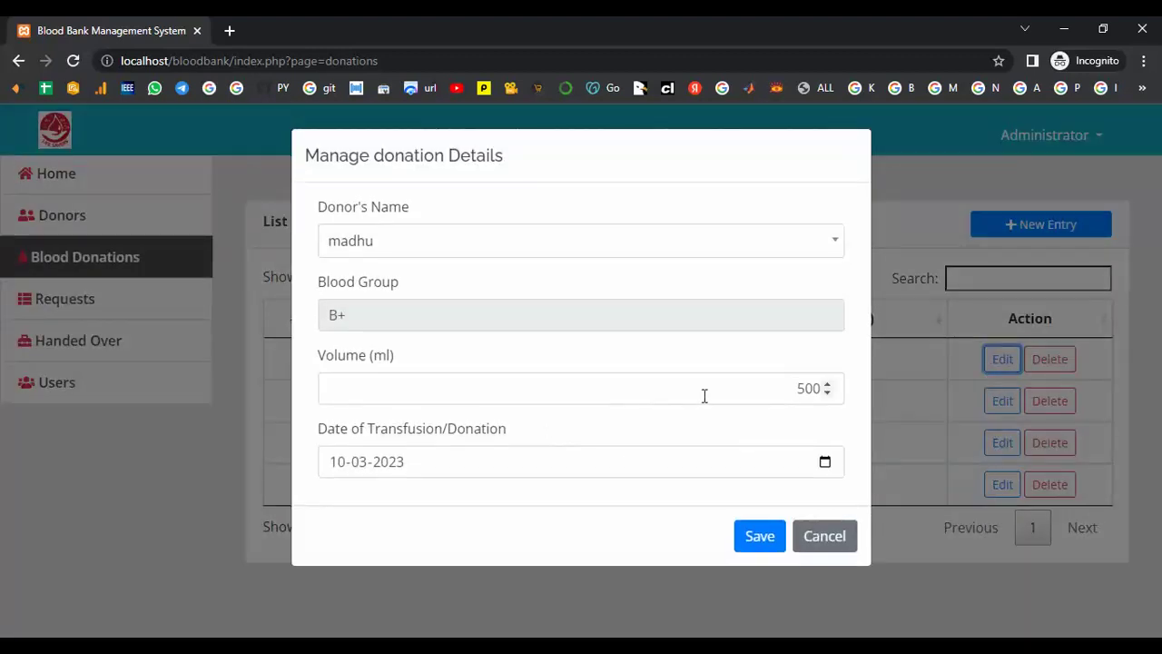
{"action": "left_click", "coordinate": [826, 384]}
{"action": "key", "text": "BackSpace"}
{"action": "key", "text": "BackSpace"}
{"action": "key", "text": "BackSpace"}
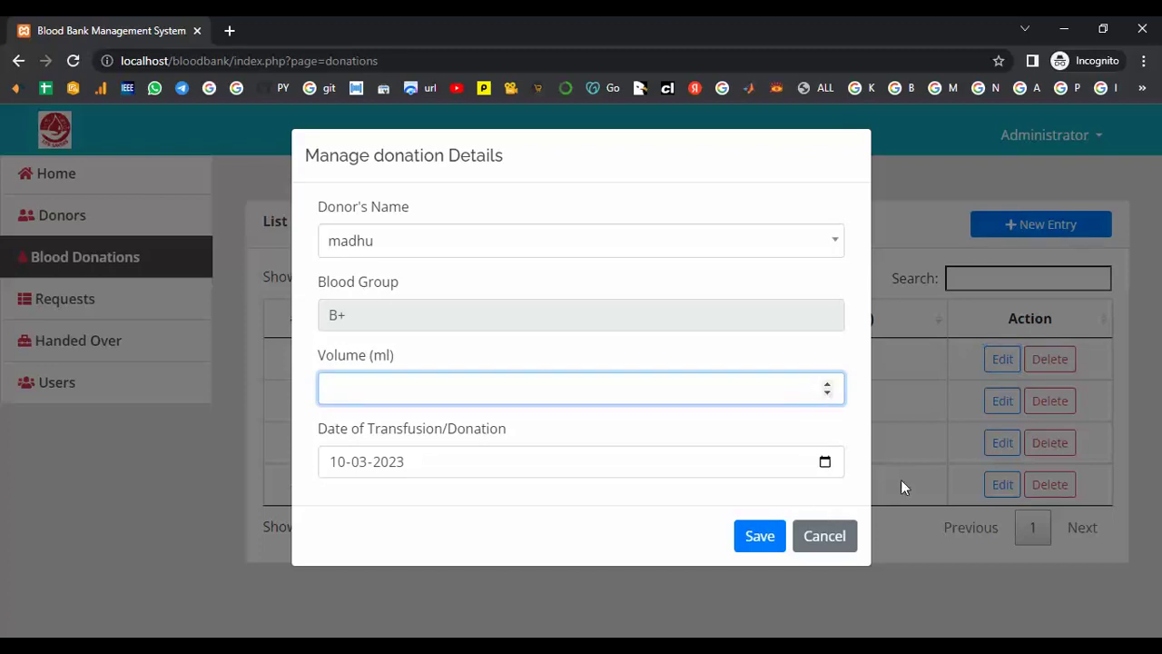
{"action": "type", "text": "2000"}
{"action": "left_click", "coordinate": [763, 535]}
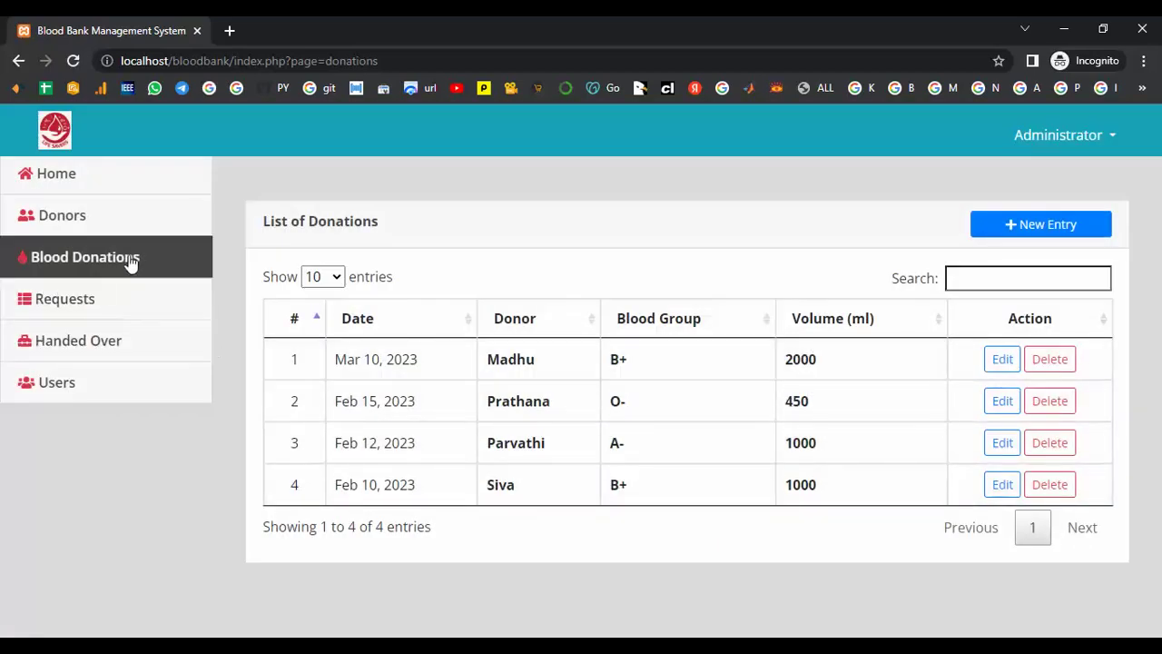
{"action": "left_click", "coordinate": [82, 302]}
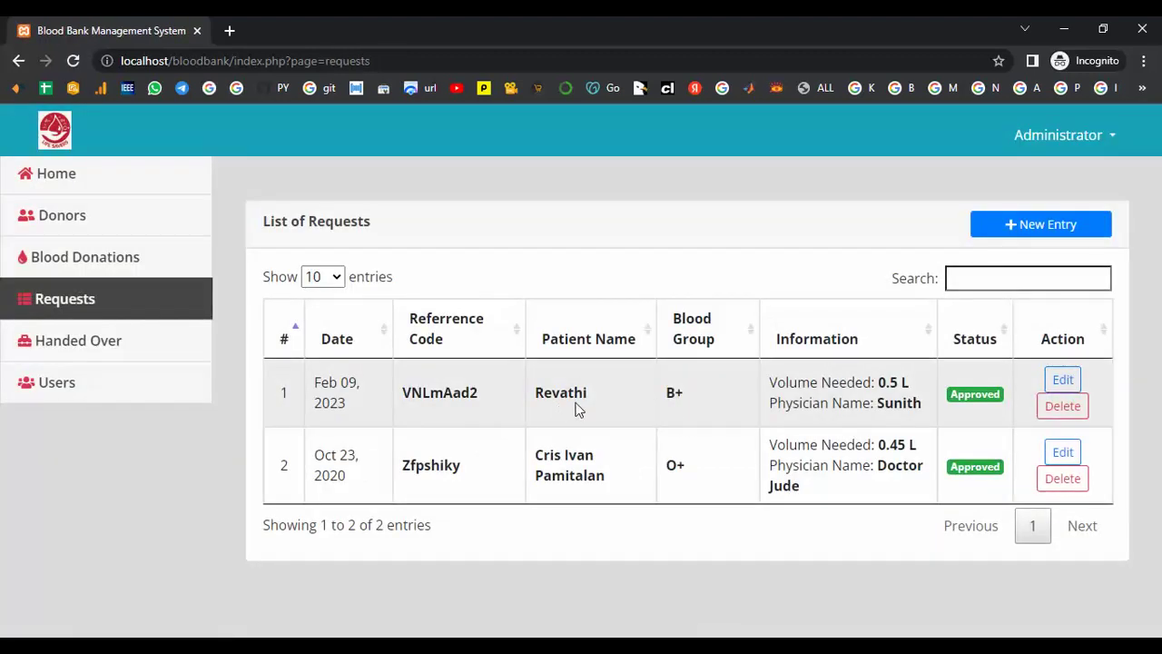
- Submit a new B- blood request for 500 ml with the patient and physician names
{"action": "left_click", "coordinate": [1067, 227]}
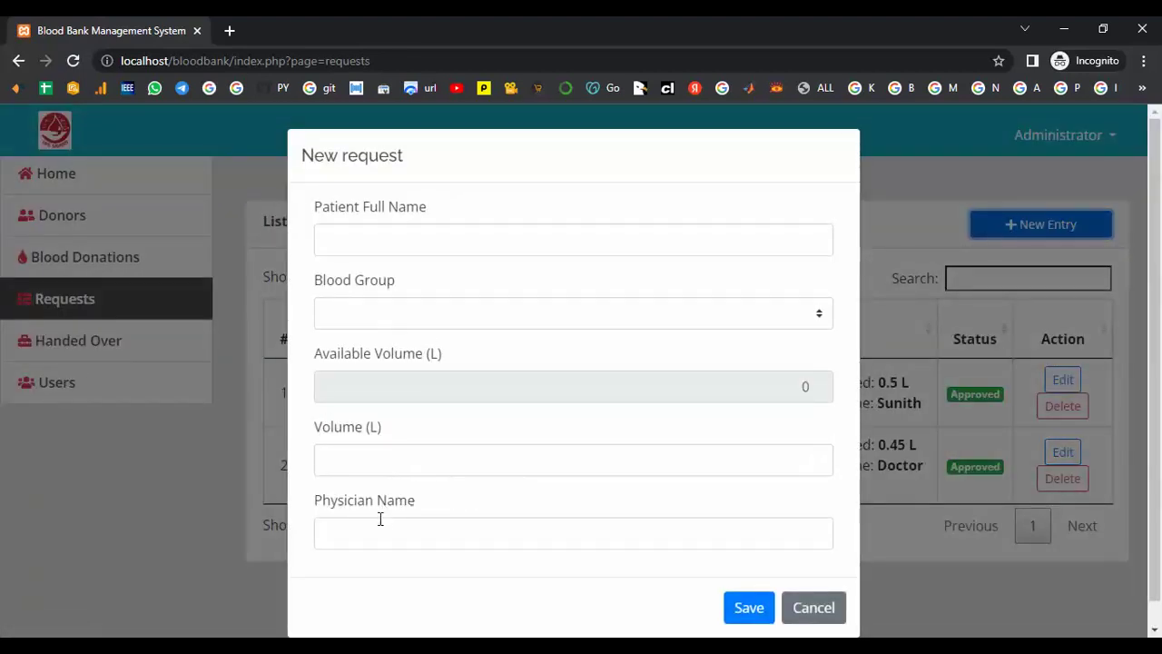
{"action": "left_click", "coordinate": [386, 241]}
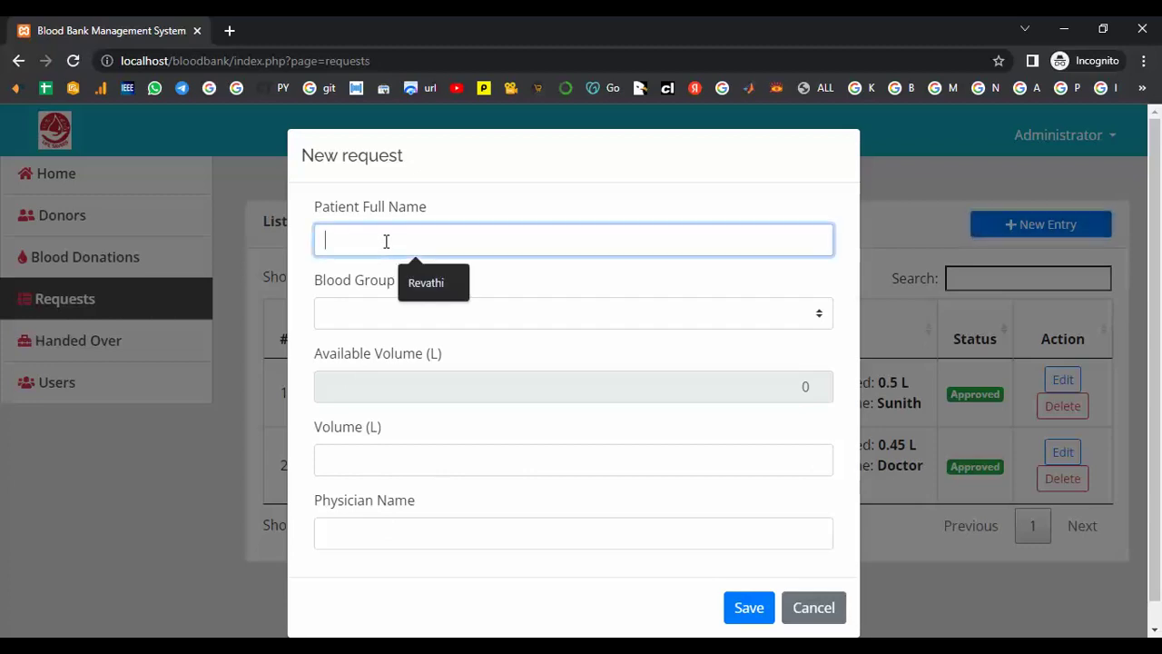
{"action": "type", "text": "Sathya"}
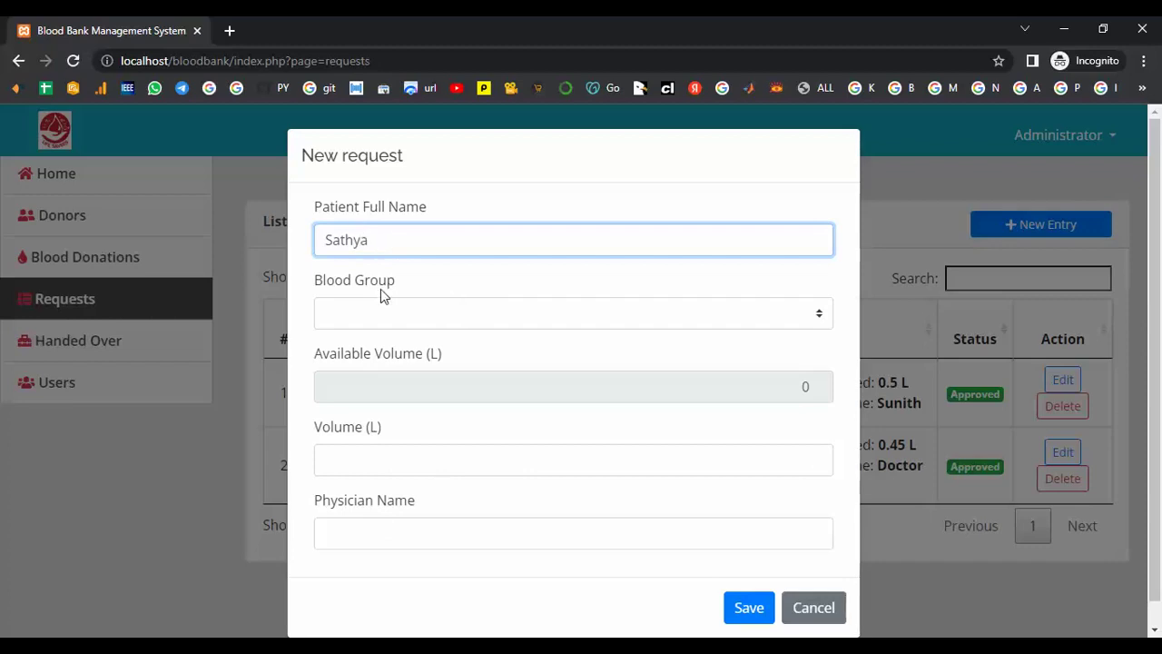
{"action": "left_click", "coordinate": [382, 312]}
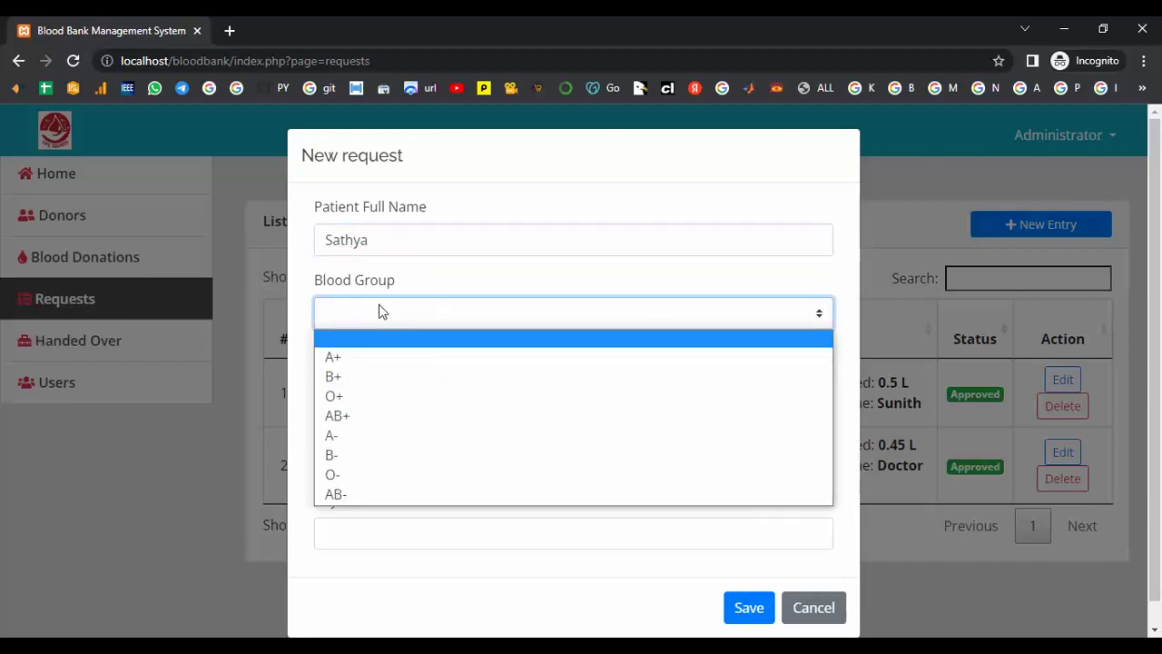
{"action": "left_click", "coordinate": [365, 456]}
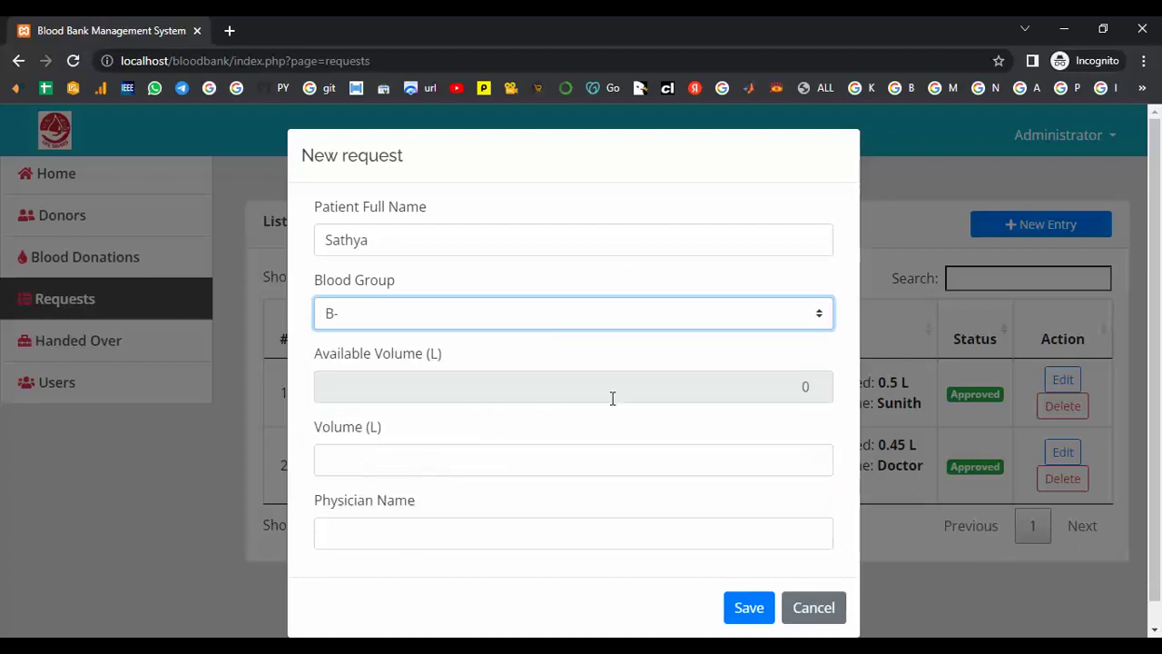
{"action": "left_click", "coordinate": [642, 387]}
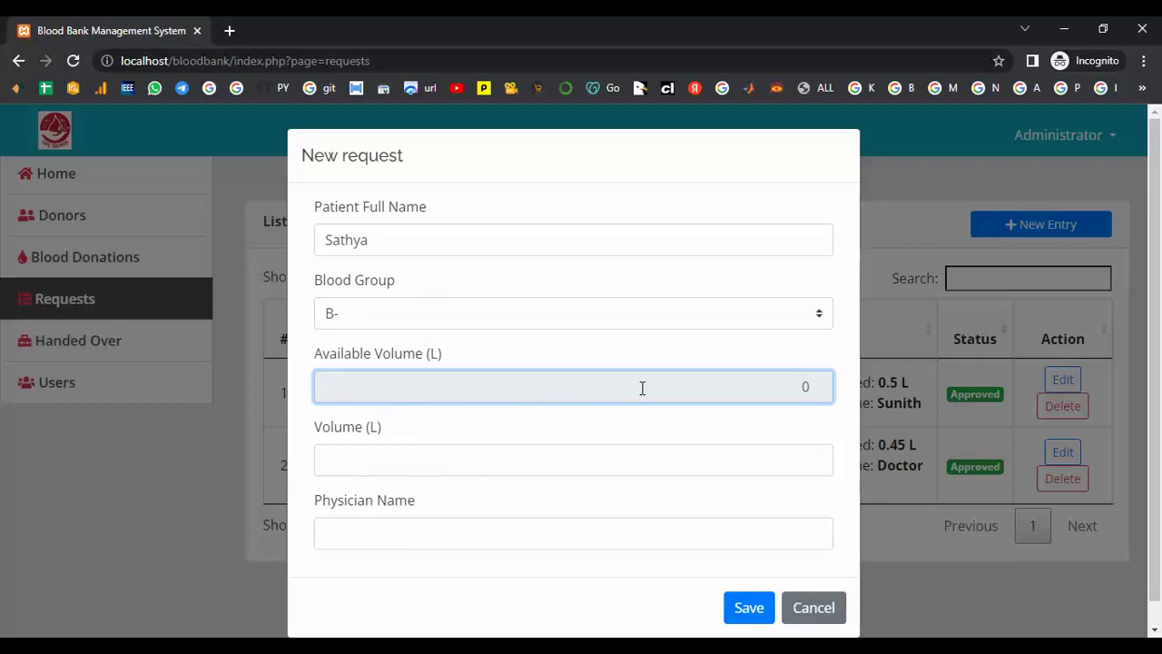
{"action": "left_click", "coordinate": [620, 463]}
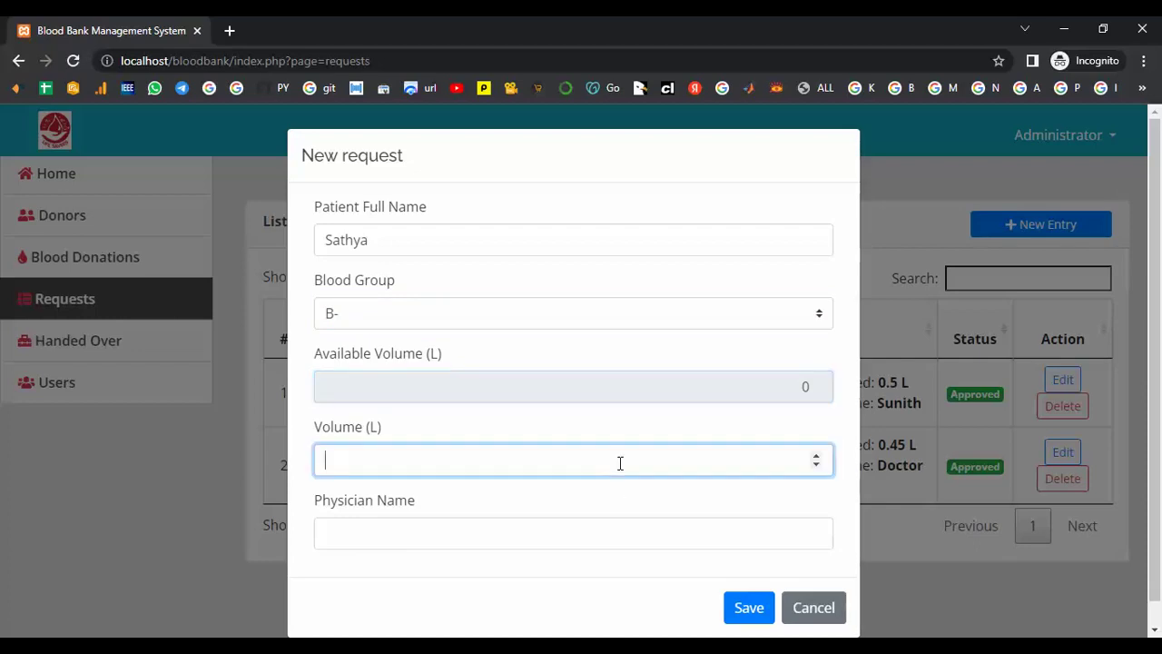
{"action": "type", "text": "500"}
{"action": "left_click", "coordinate": [495, 534]}
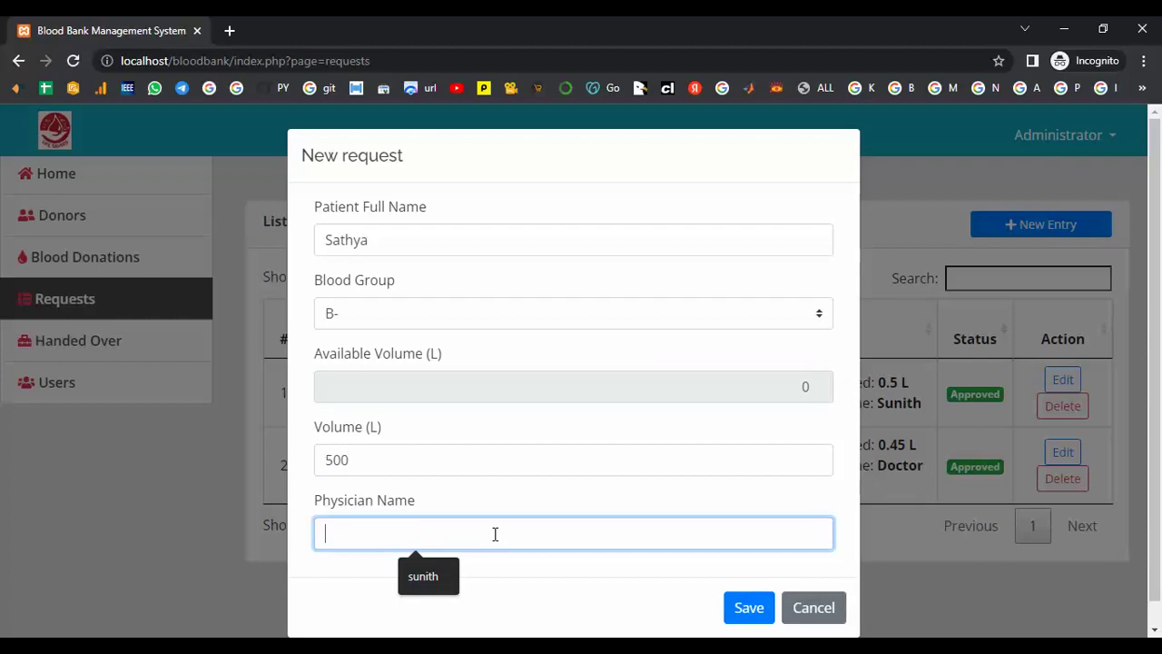
{"action": "type", "text": "sunitha"}
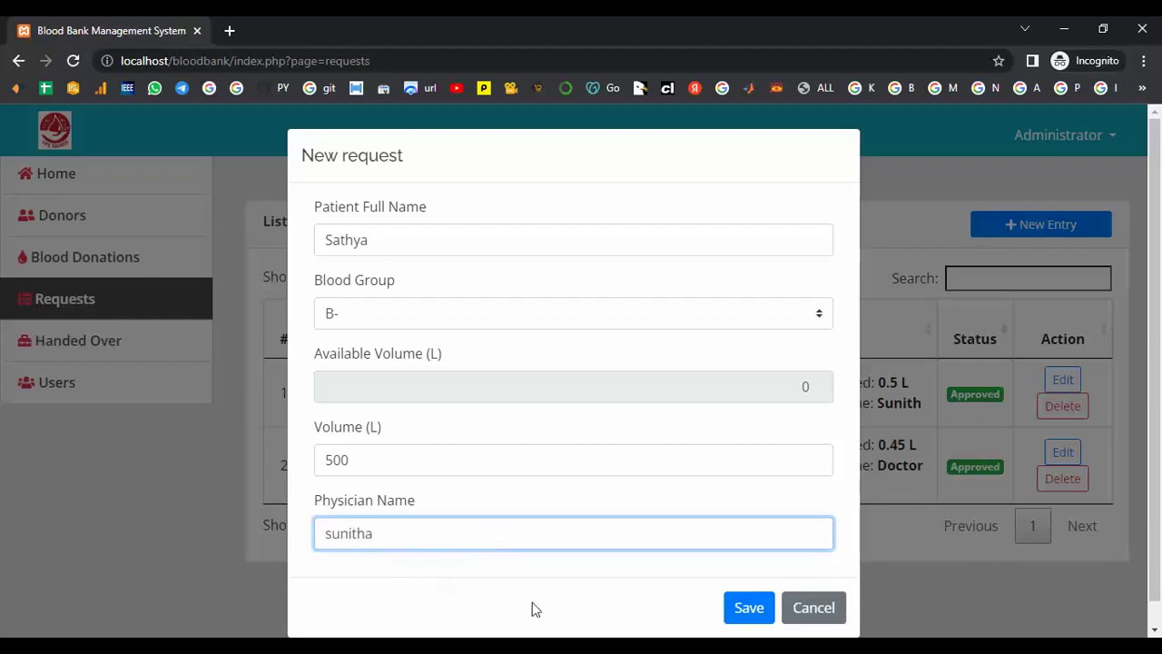
{"action": "left_click", "coordinate": [738, 613]}
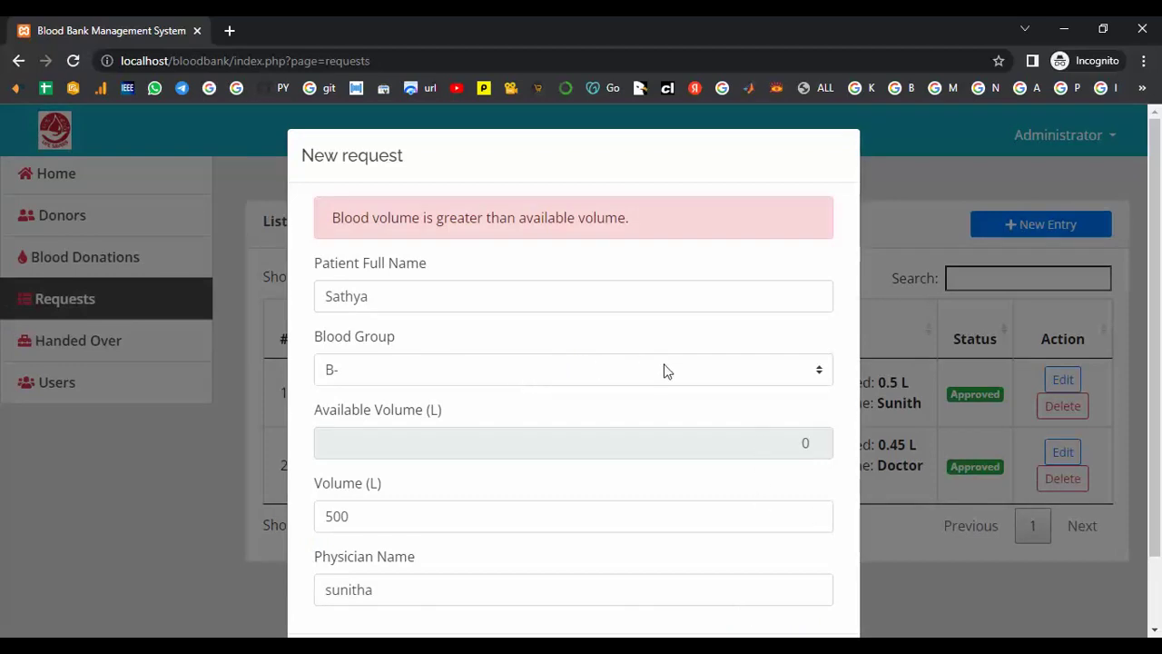
- Raise the requested volume to 1000, resubmit, and discard the refused request
{"action": "scroll", "coordinate": [725, 486], "scroll_direction": "down", "scroll_amount": 1}
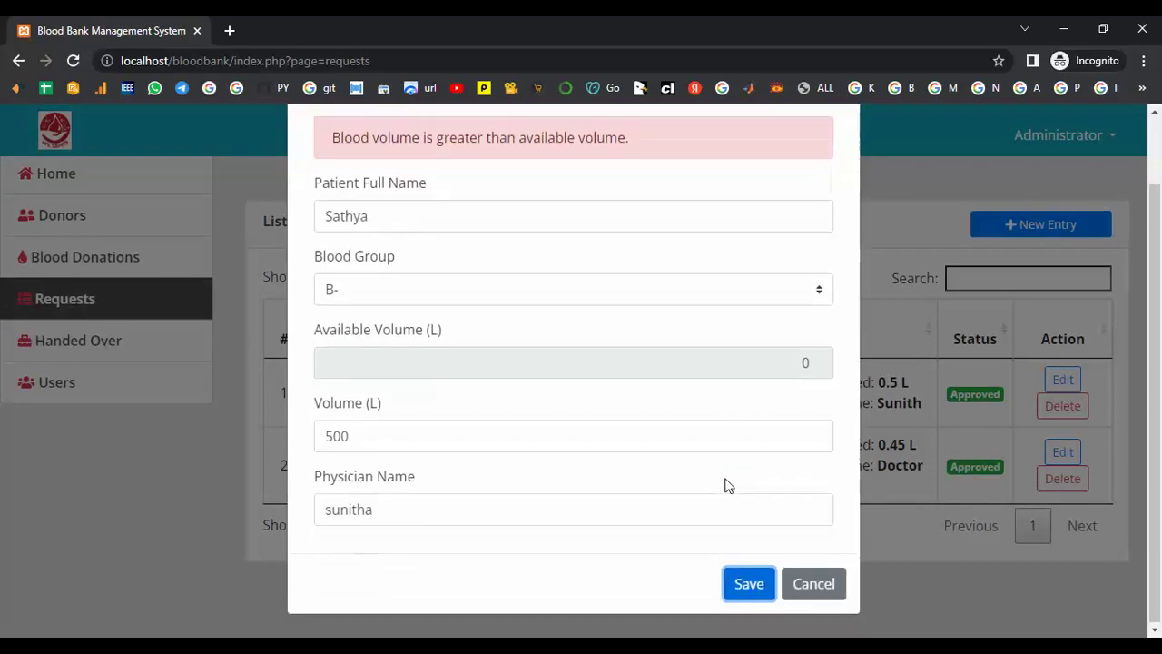
{"action": "left_click", "coordinate": [418, 438]}
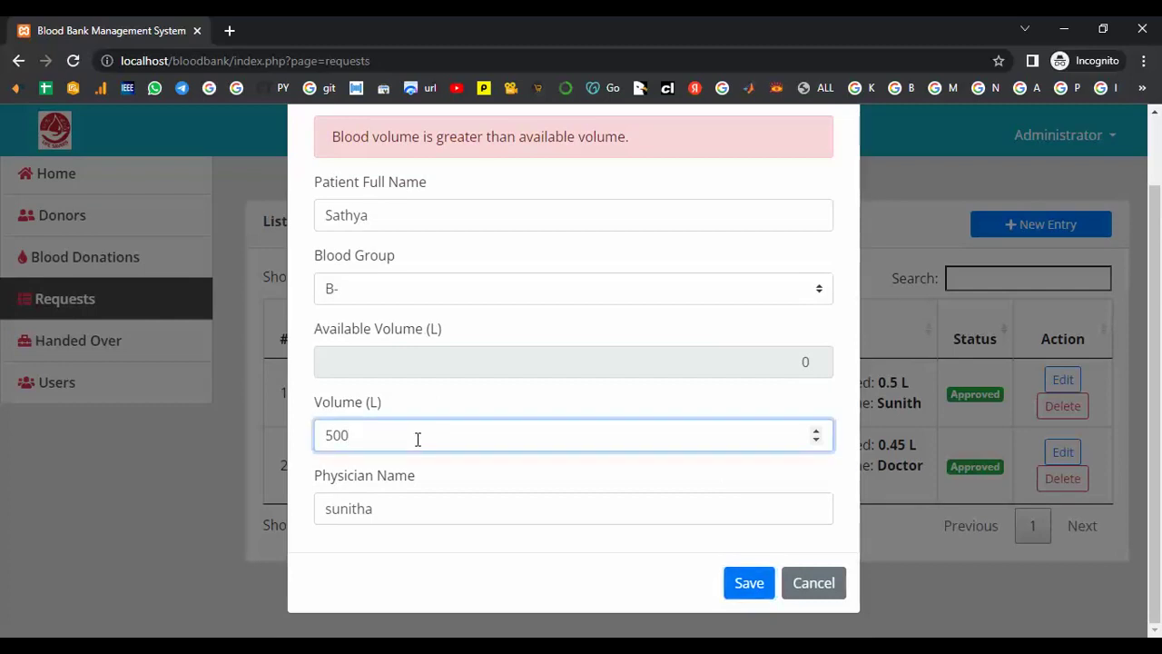
{"action": "key", "text": "BackSpace"}
{"action": "key", "text": "BackSpace"}
{"action": "type", "text": "1000"}
{"action": "left_click", "coordinate": [761, 585]}
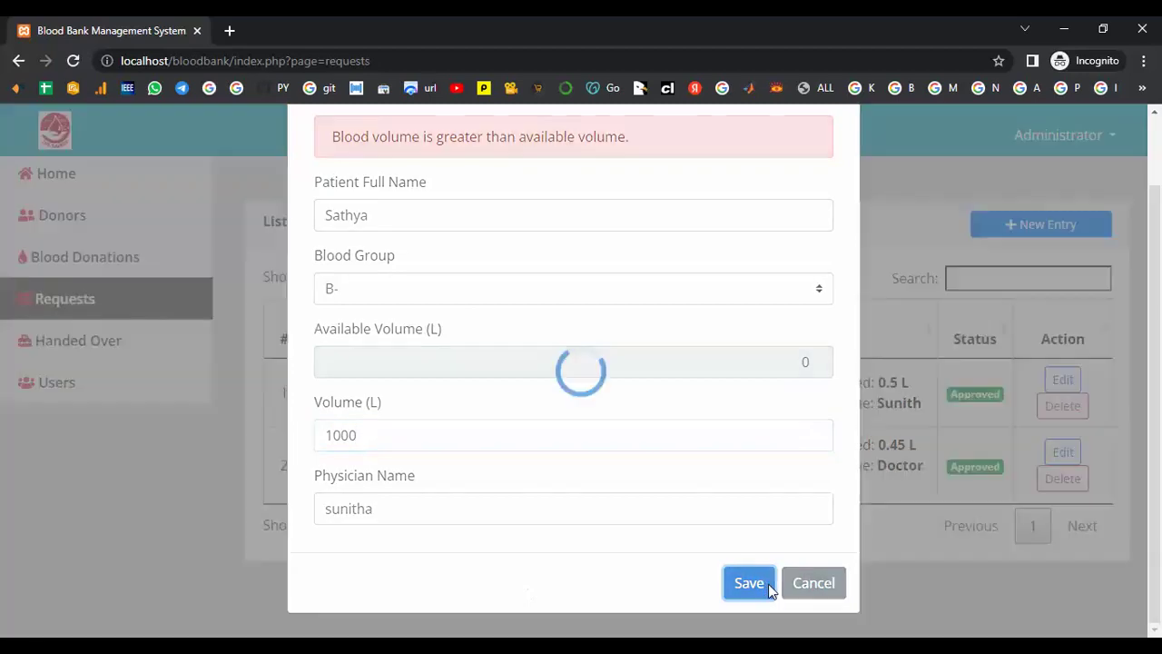
{"action": "left_click", "coordinate": [822, 582]}
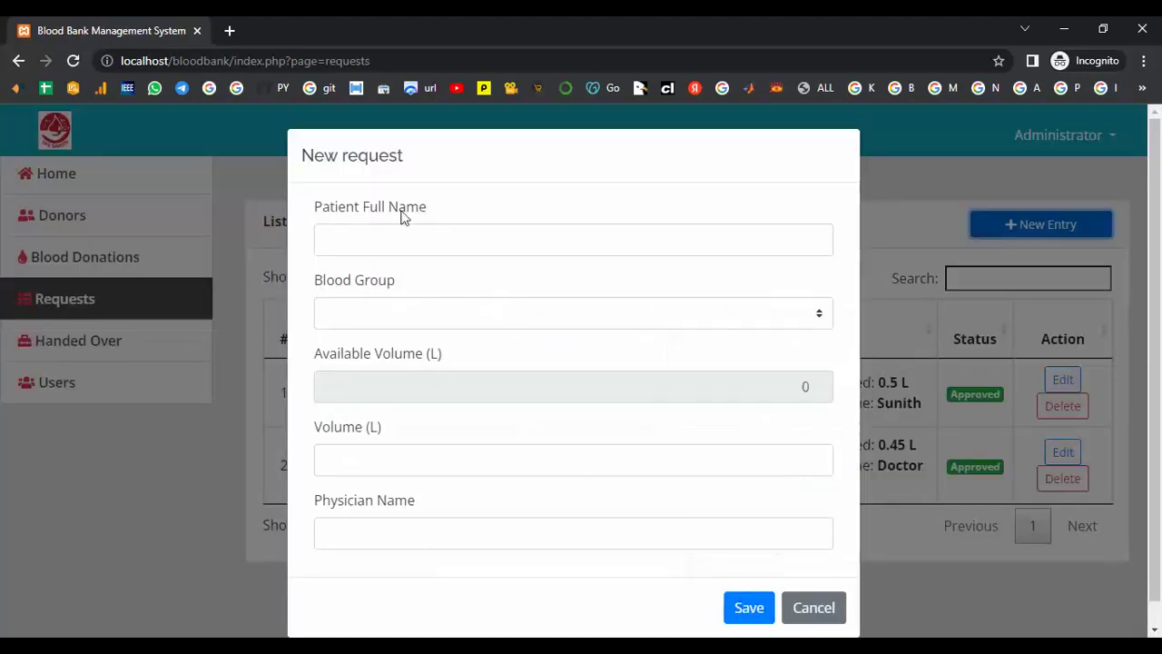
- Save a request with the patient name, blood group A-, volume 1 and the physician's name
{"action": "left_click", "coordinate": [396, 240]}
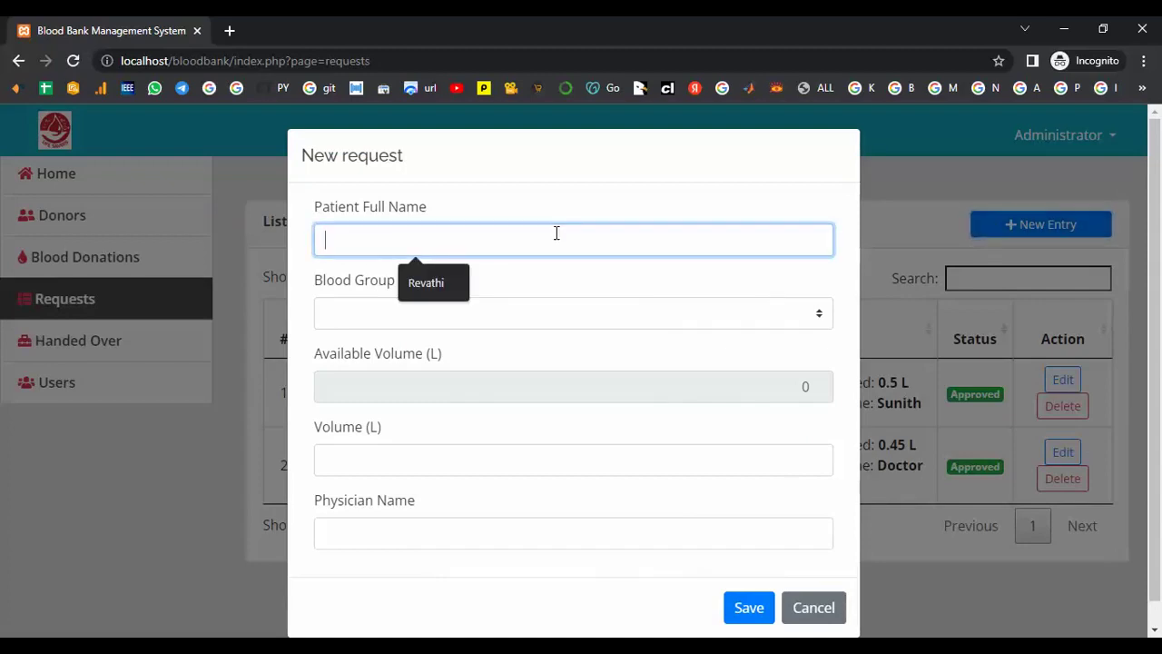
{"action": "type", "text": "Sathya"}
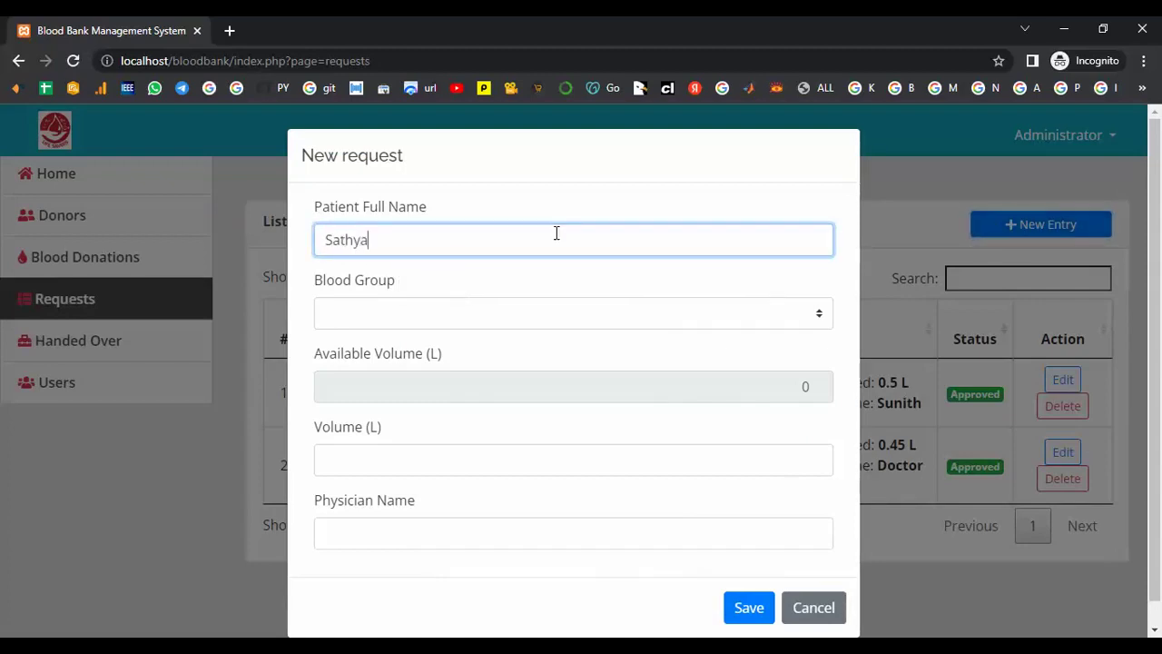
{"action": "left_click", "coordinate": [506, 314]}
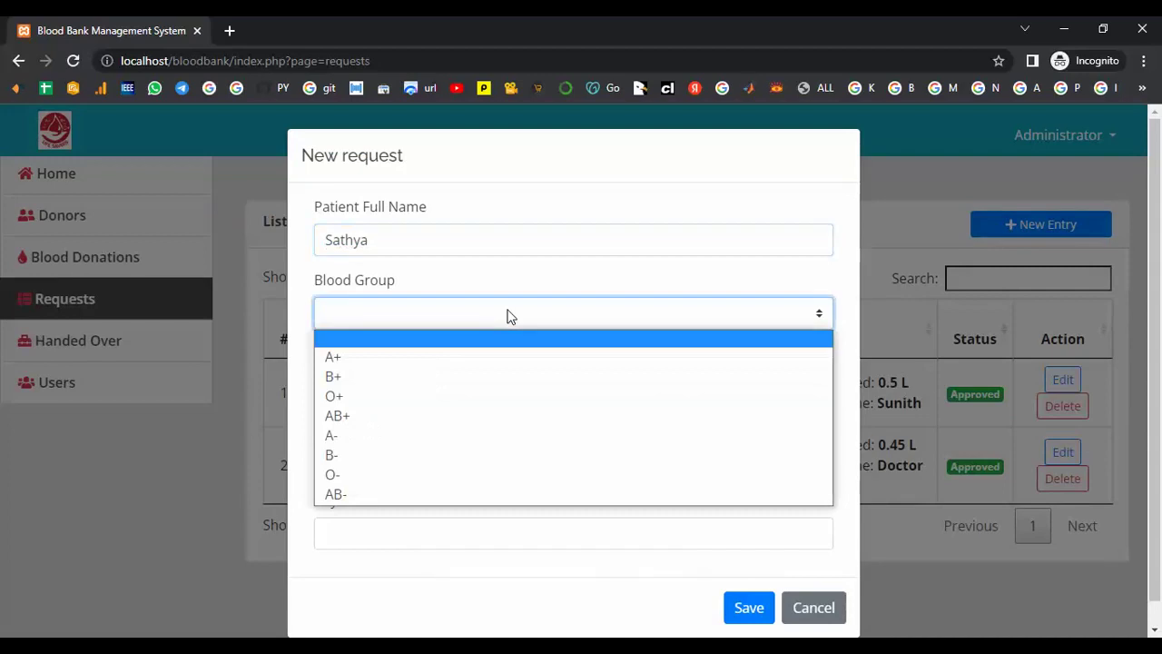
{"action": "left_click", "coordinate": [382, 435]}
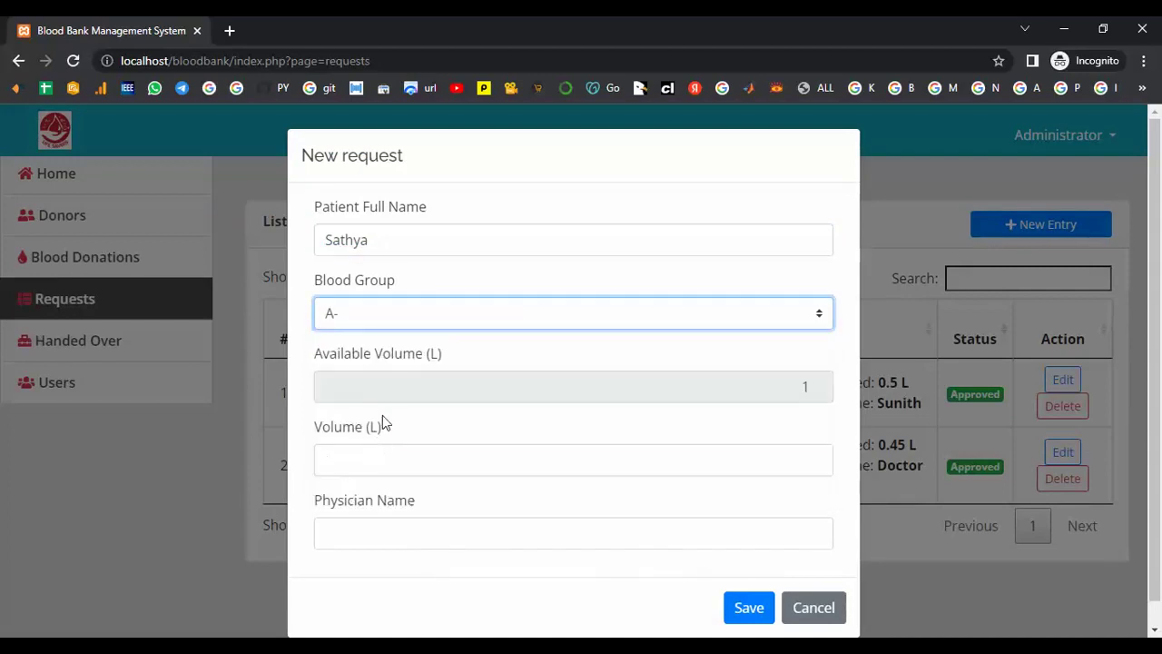
{"action": "left_click", "coordinate": [356, 458]}
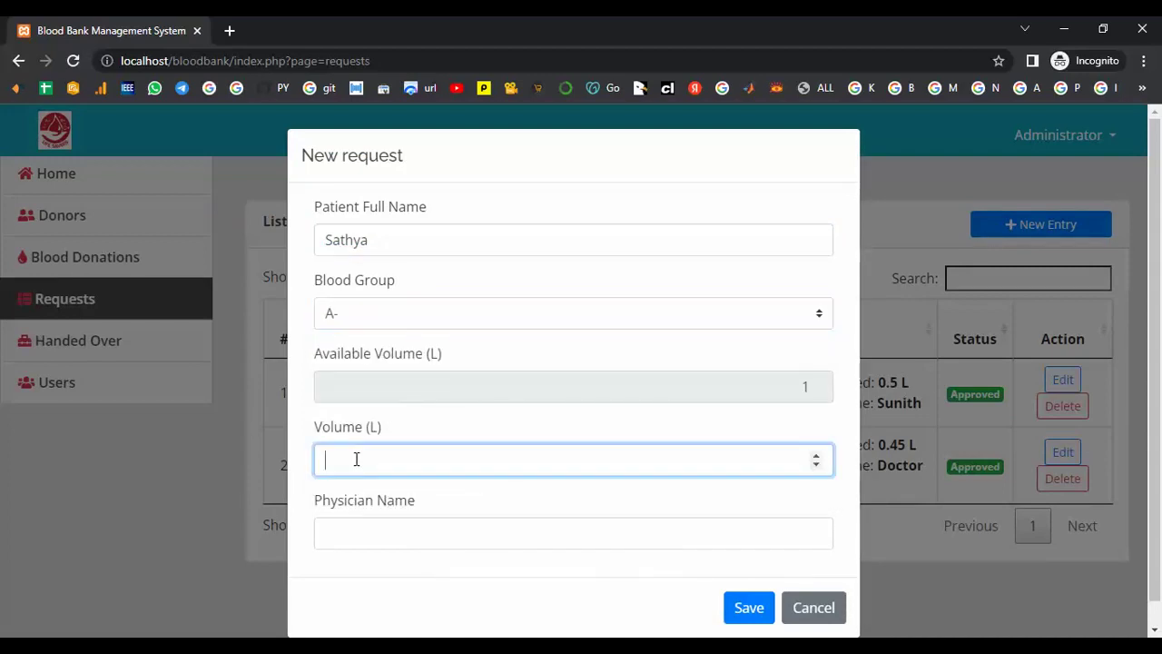
{"action": "type", "text": "1"}
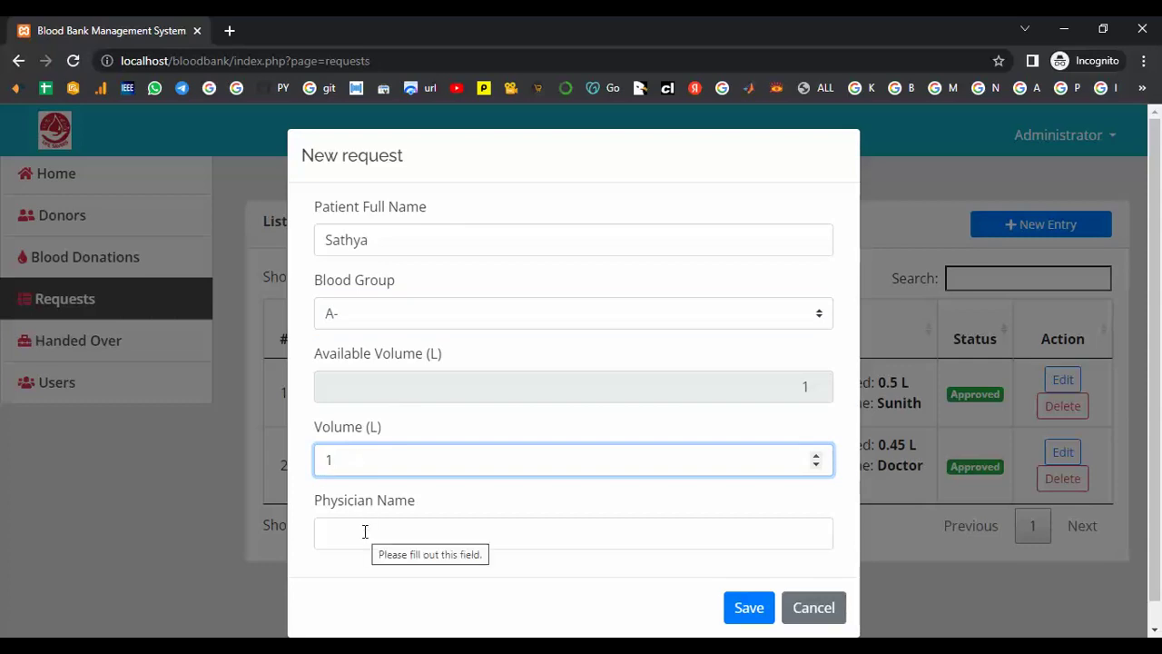
{"action": "left_click", "coordinate": [364, 532]}
{"action": "type", "text": "sunil"}
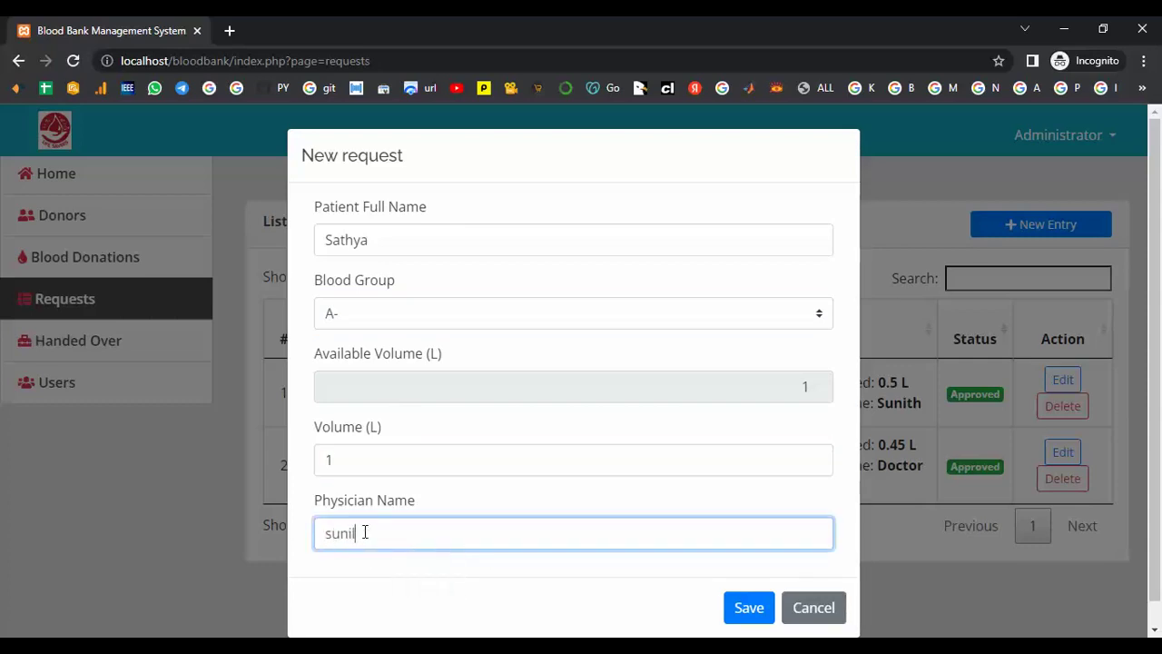
{"action": "left_click", "coordinate": [740, 607]}
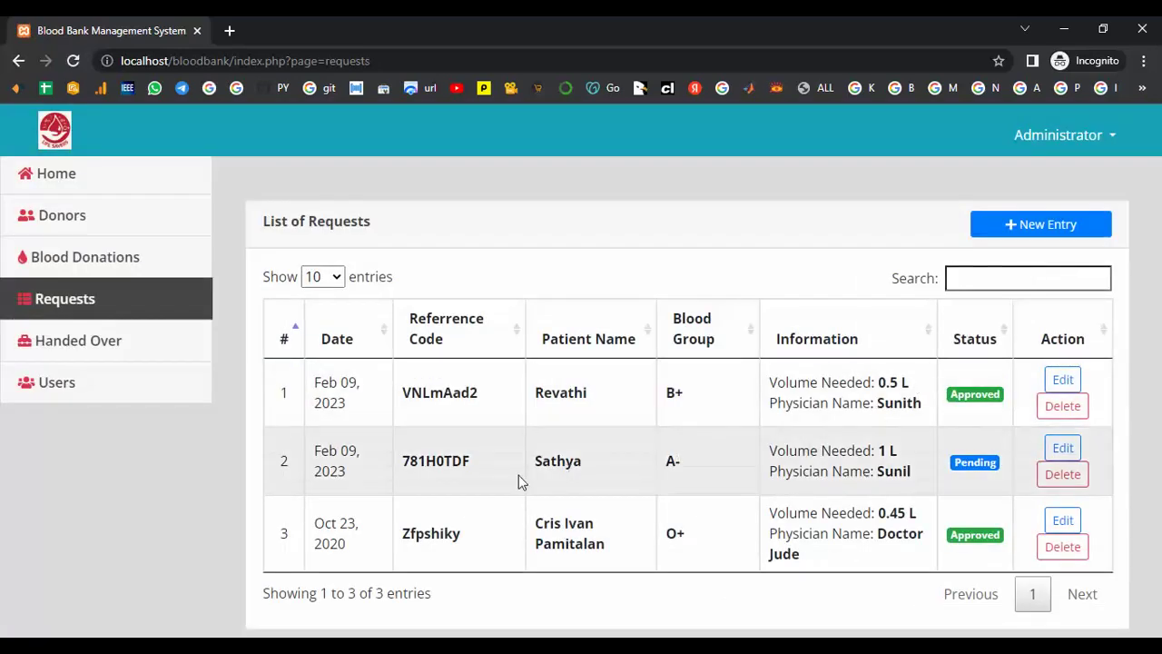
- Change the A- 1 L request's status from Pending to Approved, then open Handed Over
{"action": "left_click_drag", "start_coordinate": [498, 458], "coordinate": [378, 472]}
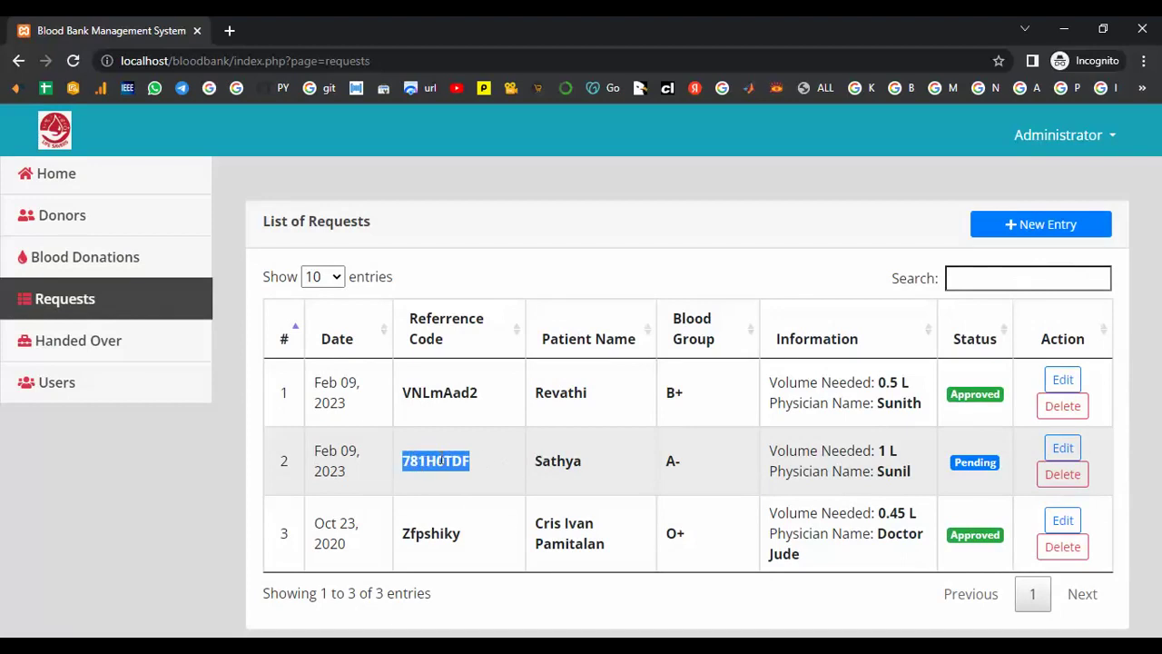
{"action": "left_click", "coordinate": [1063, 448]}
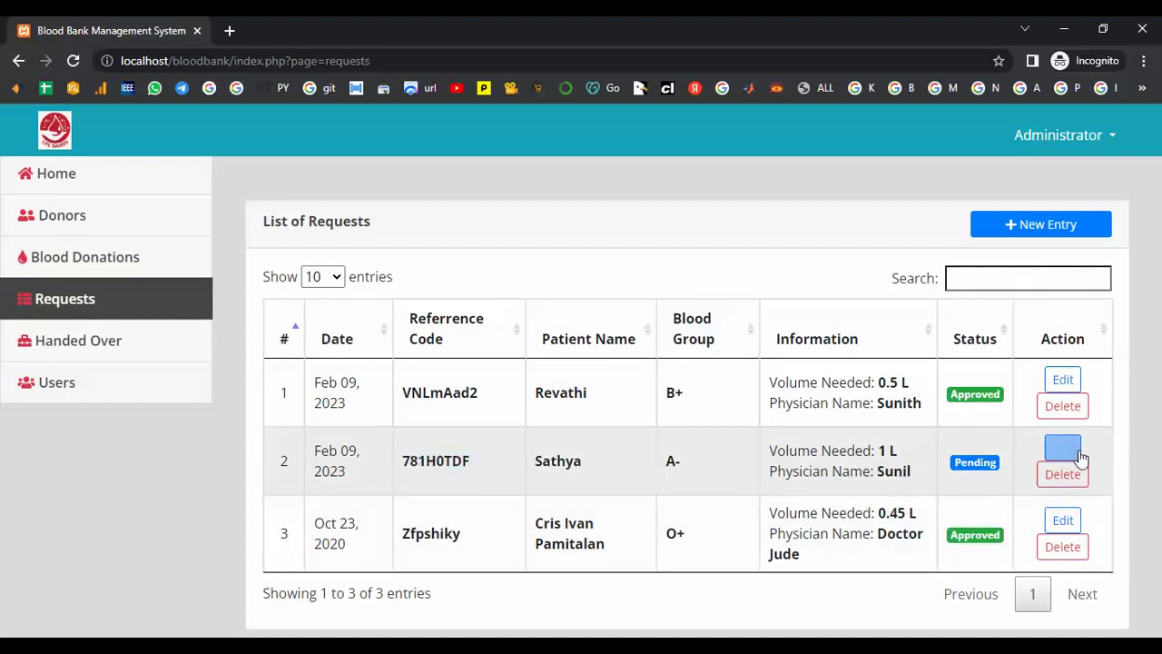
{"action": "scroll", "coordinate": [521, 382], "scroll_direction": "down", "scroll_amount": 1}
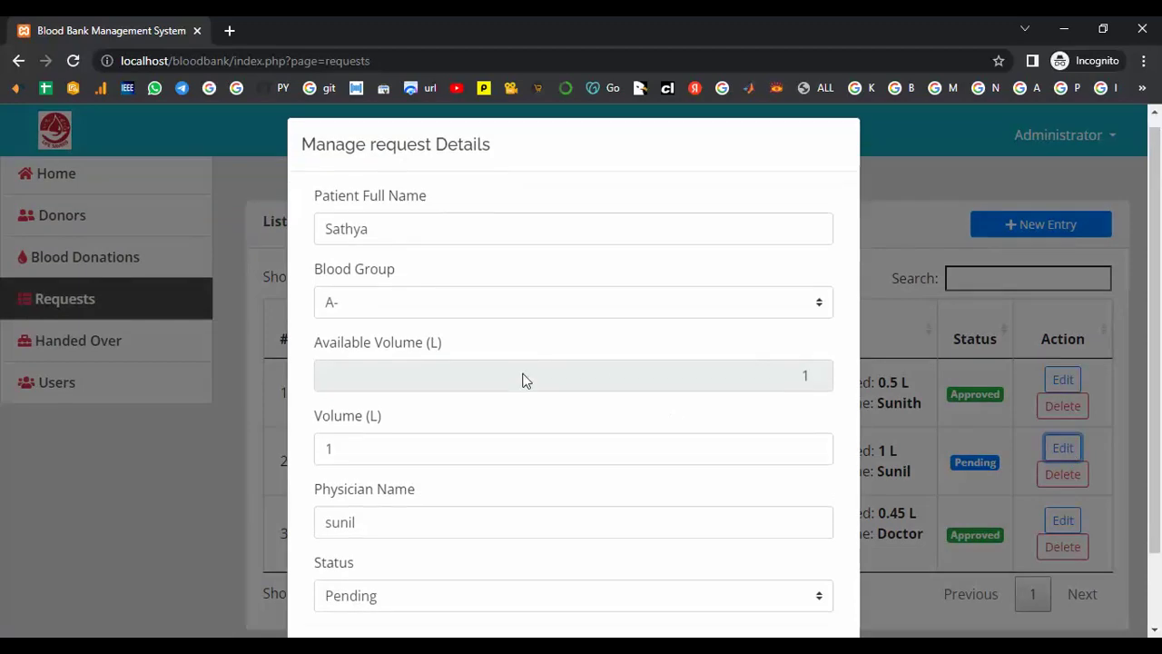
{"action": "left_click", "coordinate": [817, 509]}
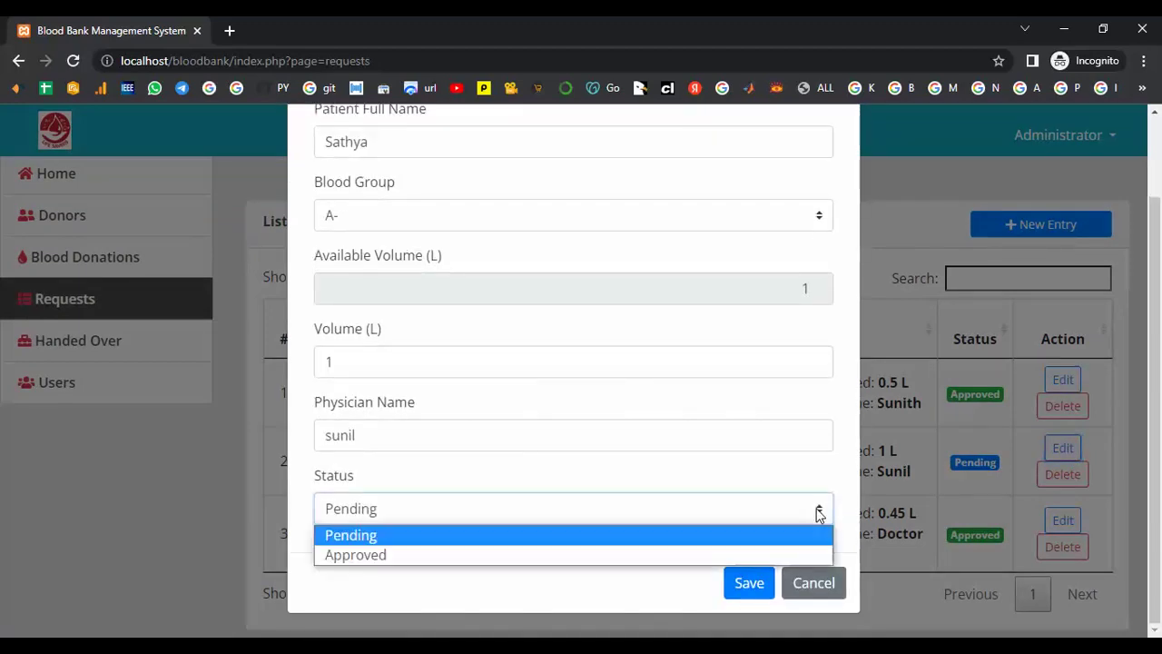
{"action": "left_click", "coordinate": [354, 556]}
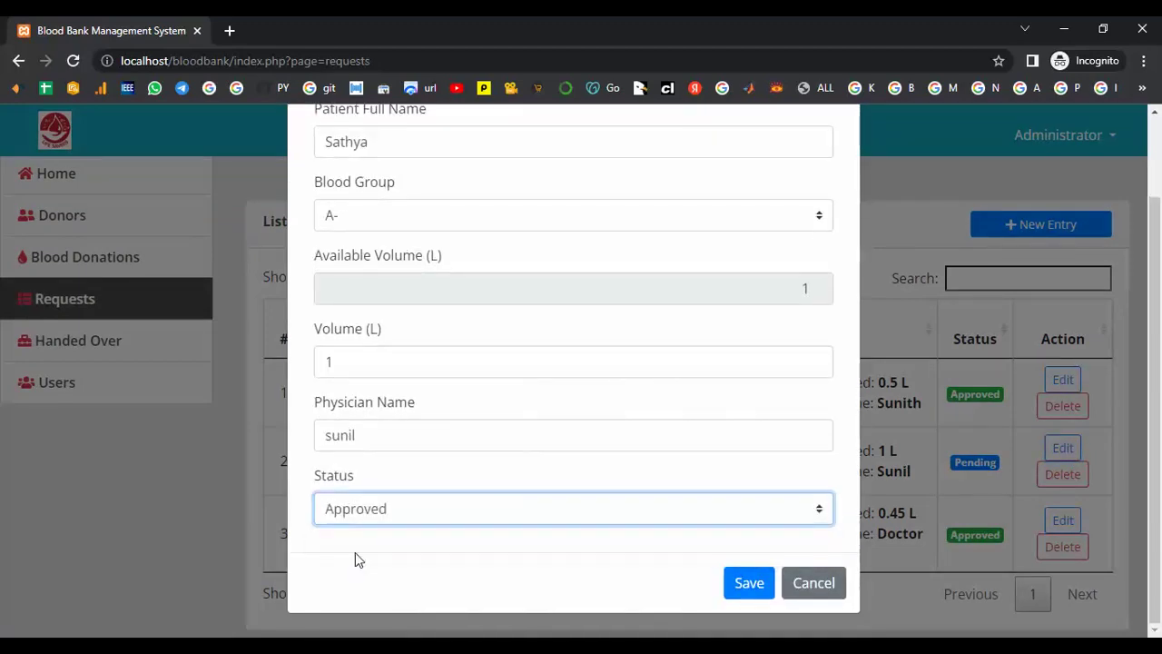
{"action": "left_click", "coordinate": [747, 585]}
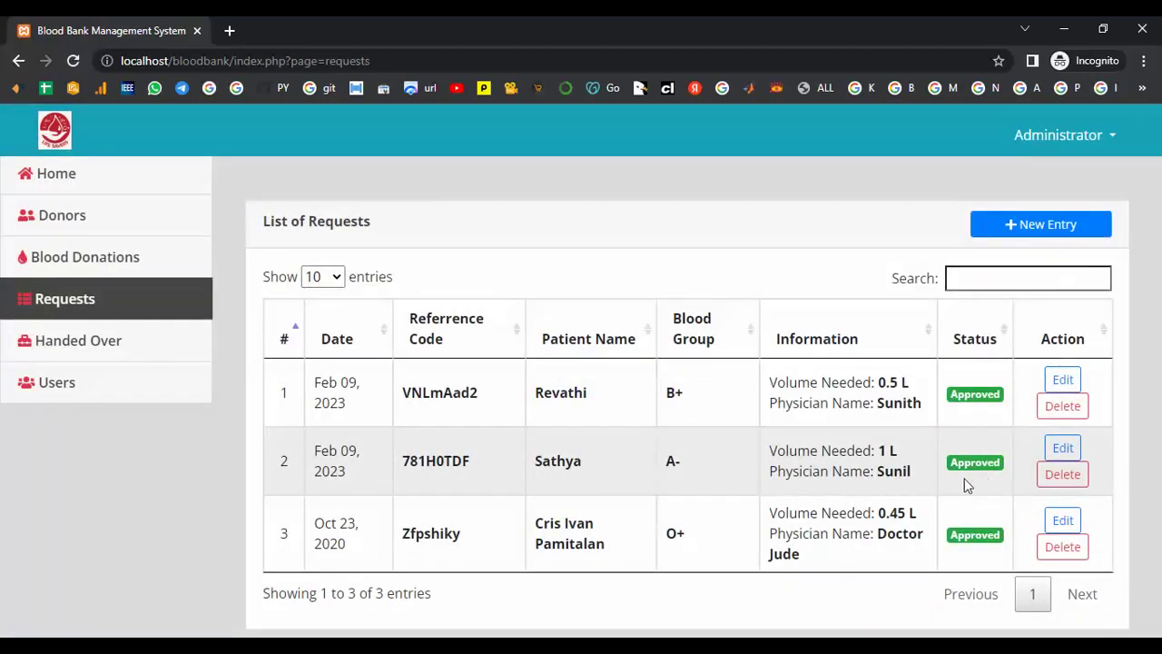
{"action": "left_click", "coordinate": [124, 342]}
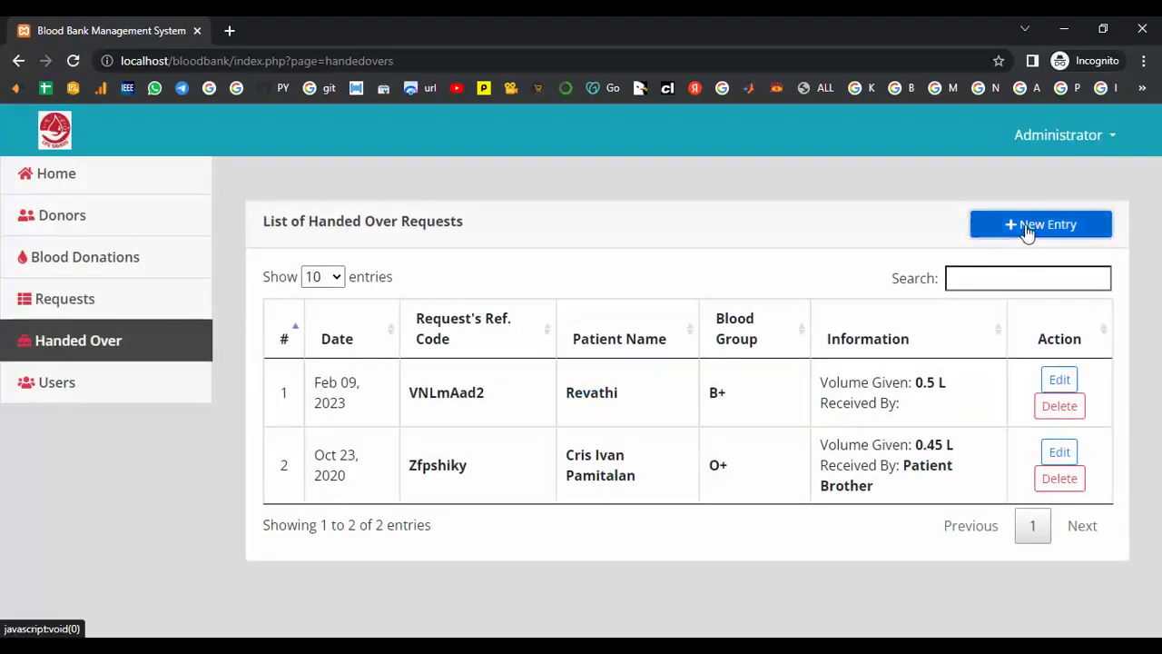
- Start a handover entry, then cancel it and return to the Requests list
{"action": "left_click", "coordinate": [1027, 228]}
{"action": "left_click", "coordinate": [381, 233]}
{"action": "left_click_drag", "start_coordinate": [506, 208], "coordinate": [318, 209]}
{"action": "left_click", "coordinate": [442, 310]}
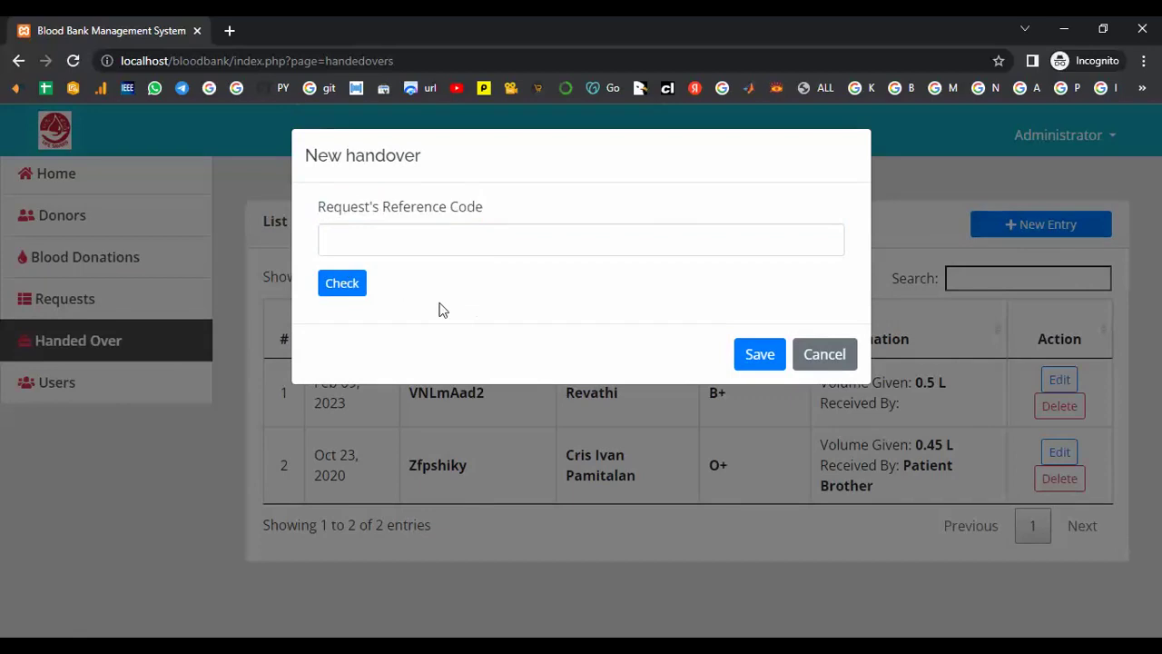
{"action": "left_click_drag", "start_coordinate": [481, 205], "coordinate": [555, 246]}
{"action": "left_click", "coordinate": [555, 246]}
{"action": "left_click", "coordinate": [825, 354]}
{"action": "left_click", "coordinate": [94, 301]}
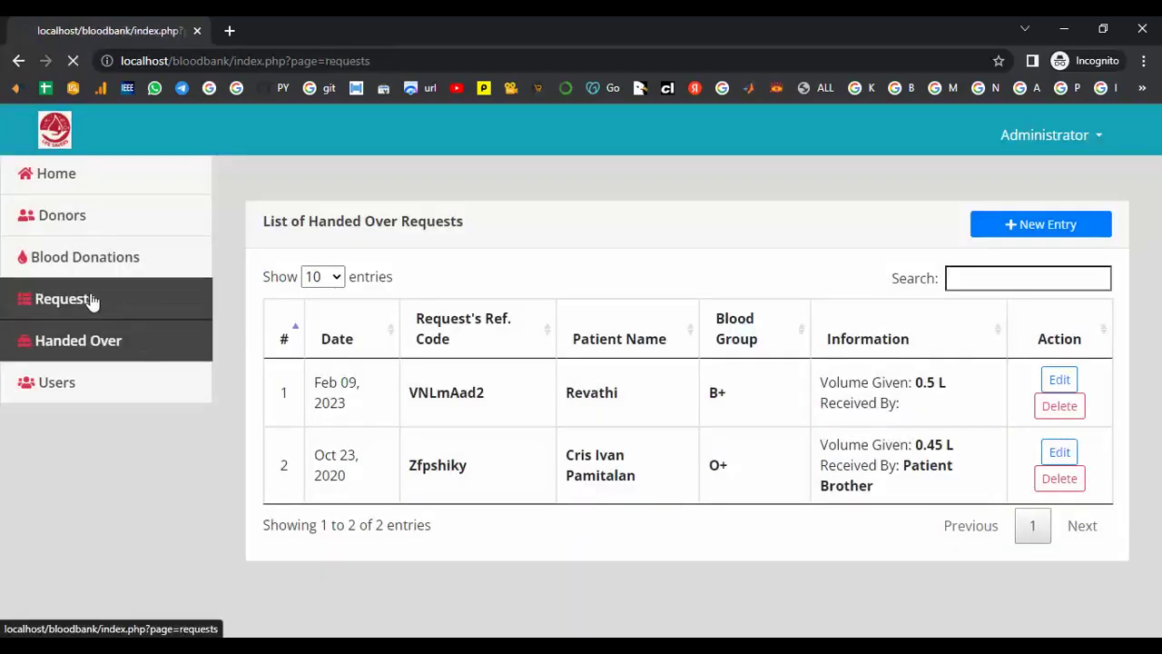
- Copy the approved A- request's reference code and return to the Handed Over list
{"action": "left_click_drag", "start_coordinate": [472, 461], "coordinate": [380, 463]}
{"action": "left_click_drag", "start_coordinate": [476, 459], "coordinate": [402, 472]}
{"action": "right_click", "coordinate": [441, 472]}
{"action": "left_click", "coordinate": [448, 479]}
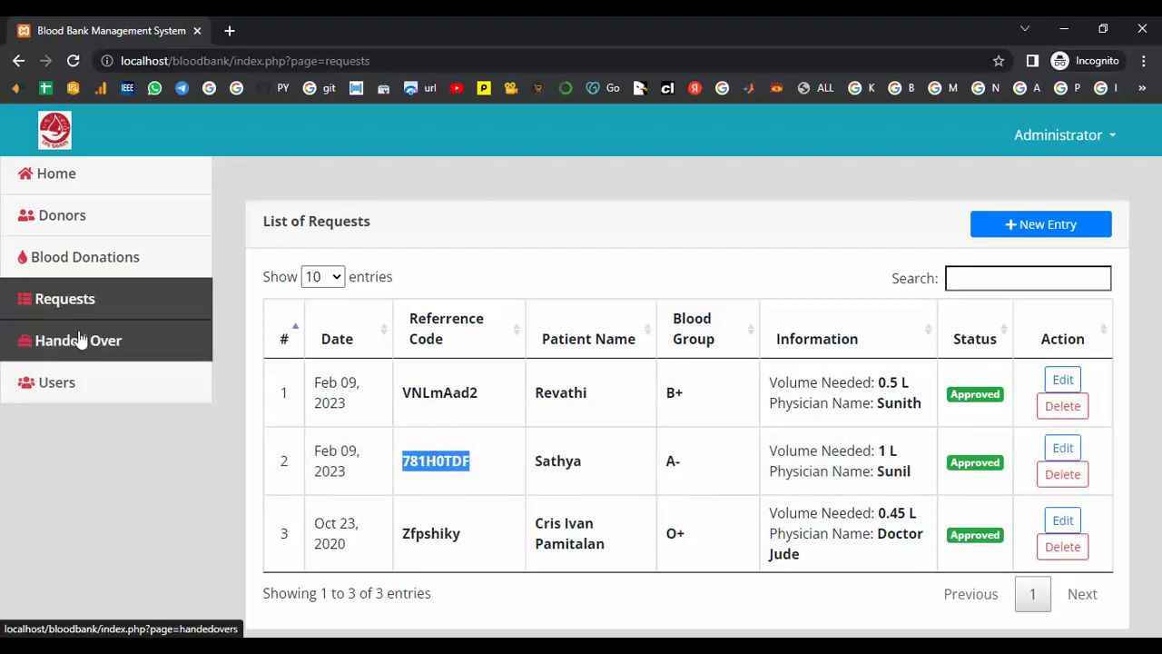
{"action": "left_click", "coordinate": [80, 339]}
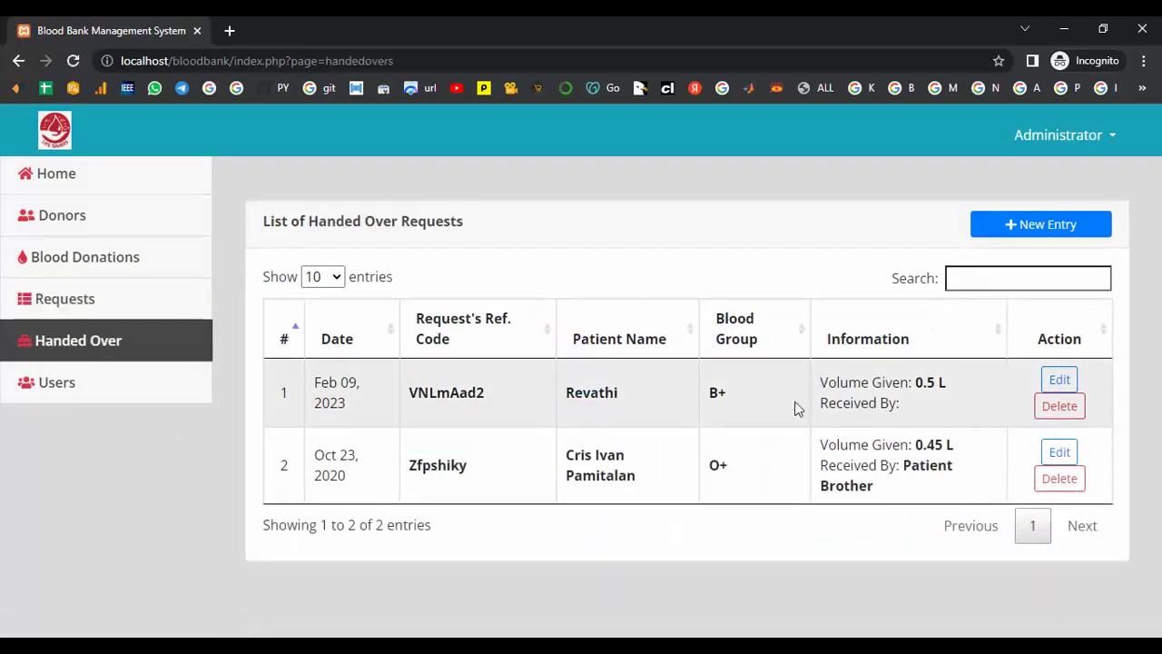
- Save a new handover with the pasted reference code, checked, and the recipient's name
{"action": "left_click", "coordinate": [1033, 223]}
{"action": "left_click", "coordinate": [412, 228]}
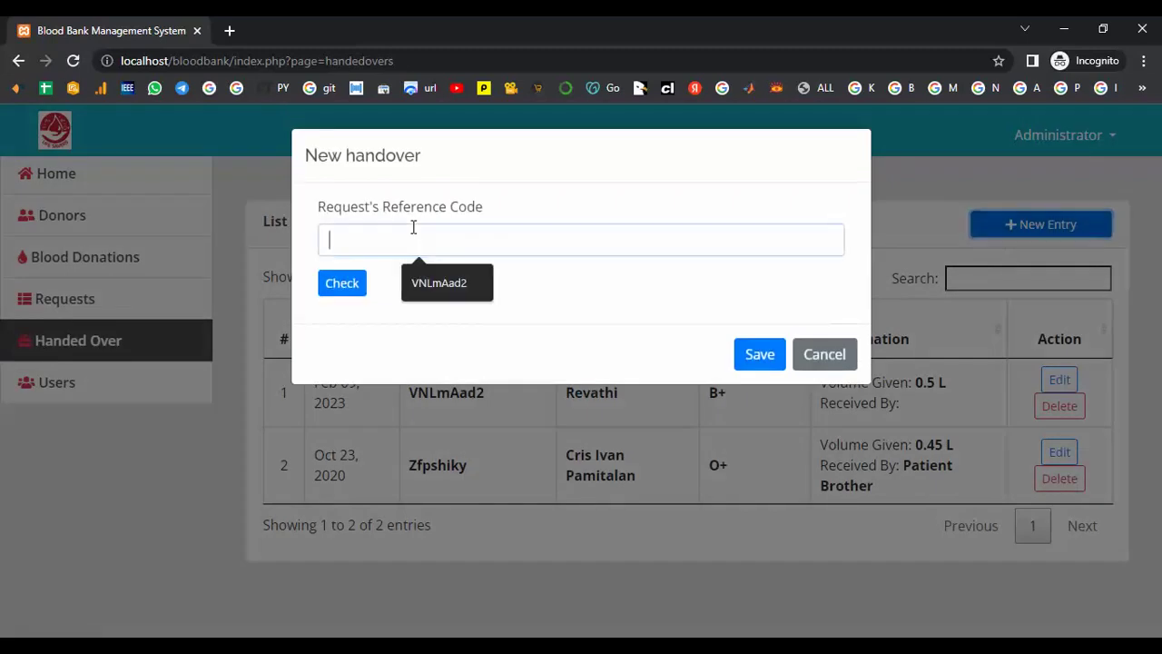
{"action": "right_click", "coordinate": [402, 238]}
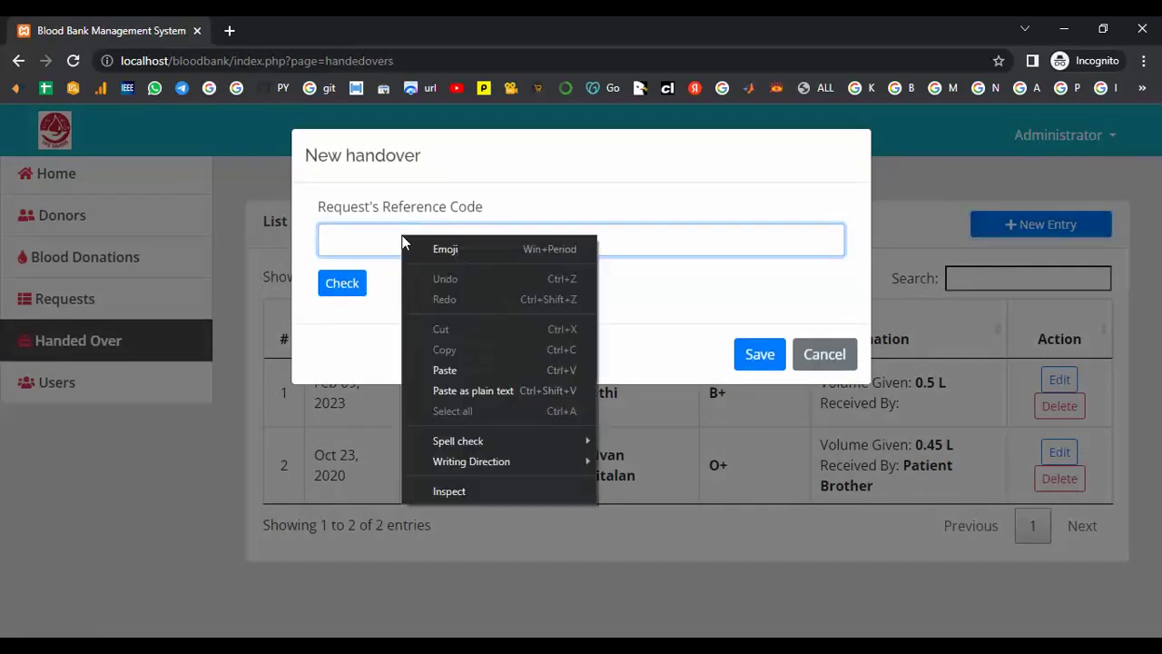
{"action": "left_click", "coordinate": [450, 368]}
{"action": "left_click", "coordinate": [344, 287]}
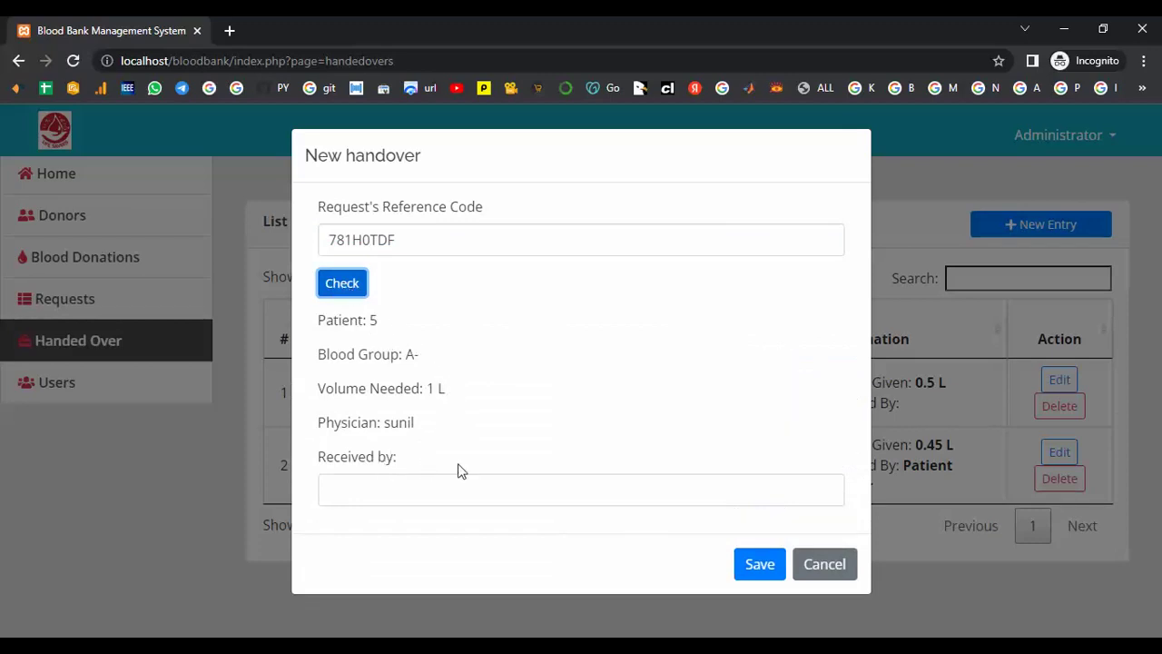
{"action": "left_click", "coordinate": [438, 483]}
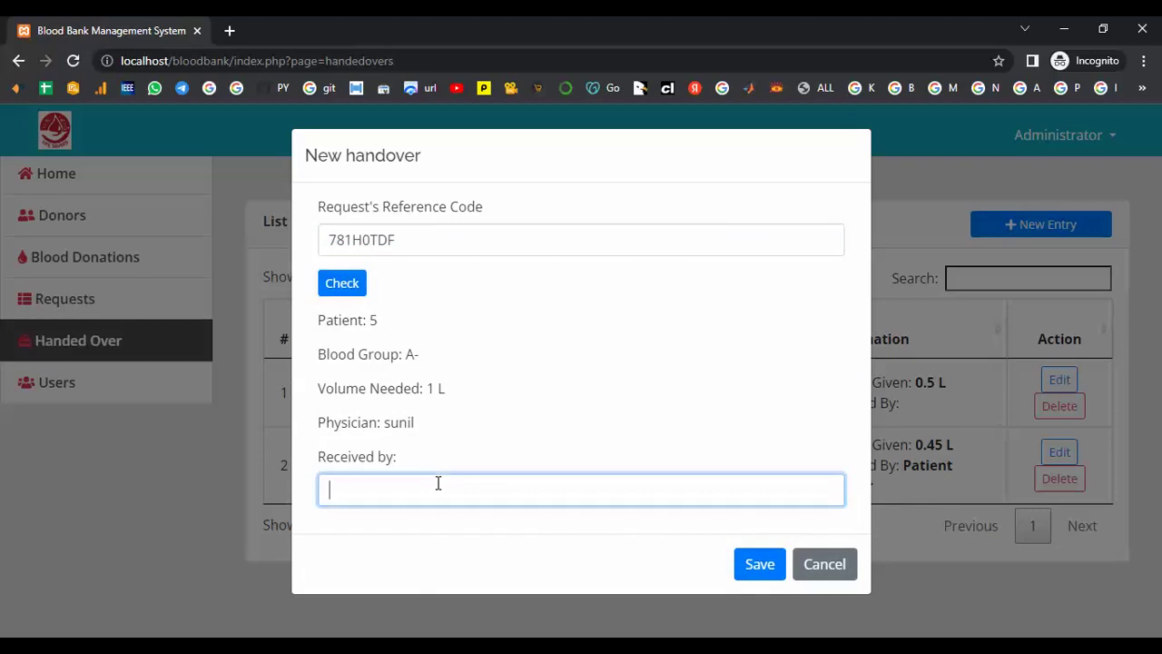
{"action": "type", "text": "Sathya"}
{"action": "left_click", "coordinate": [753, 566]}
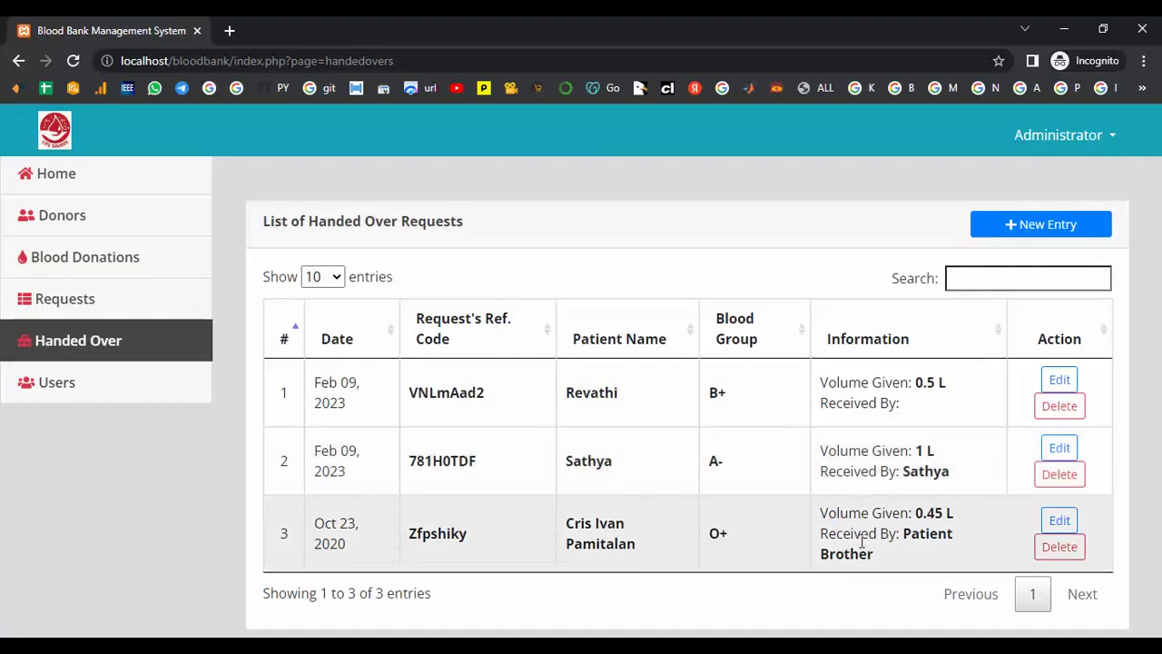
- Add a new Staff user with a name, username and password
{"action": "left_click", "coordinate": [59, 386]}
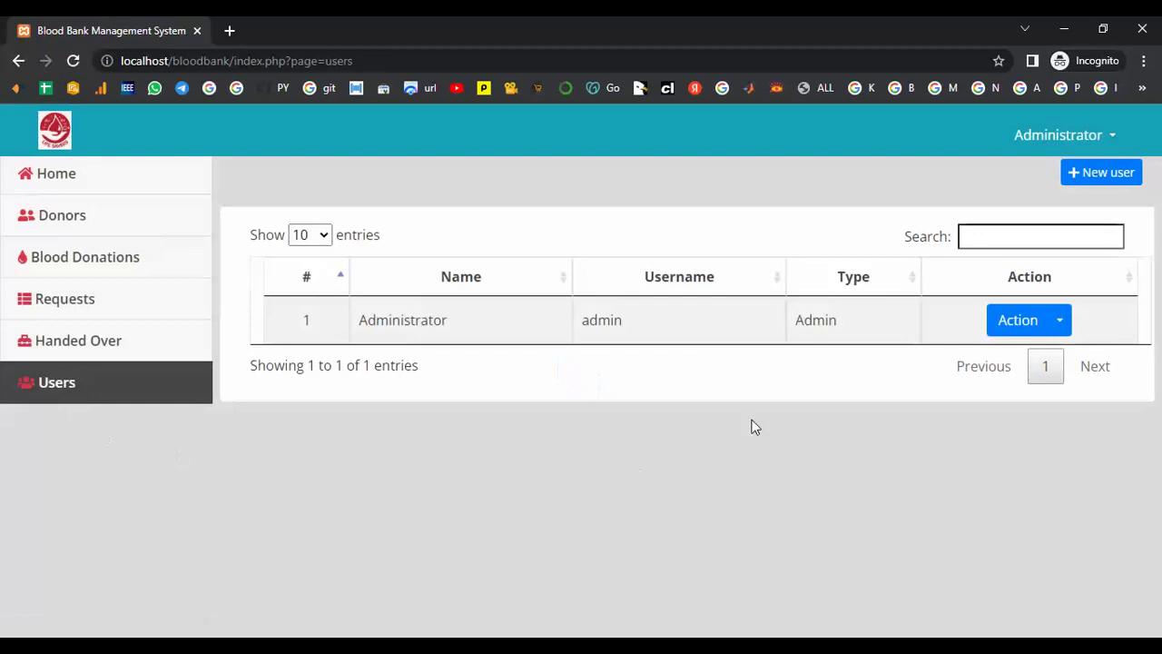
{"action": "left_click", "coordinate": [1106, 176]}
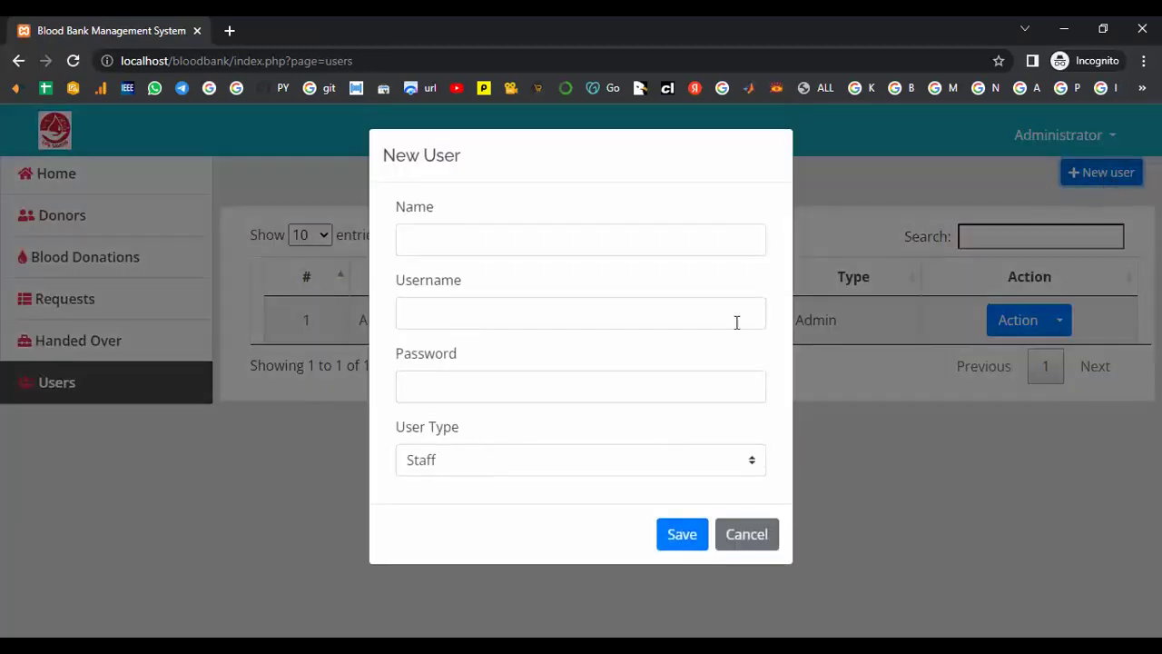
{"action": "left_click", "coordinate": [432, 242]}
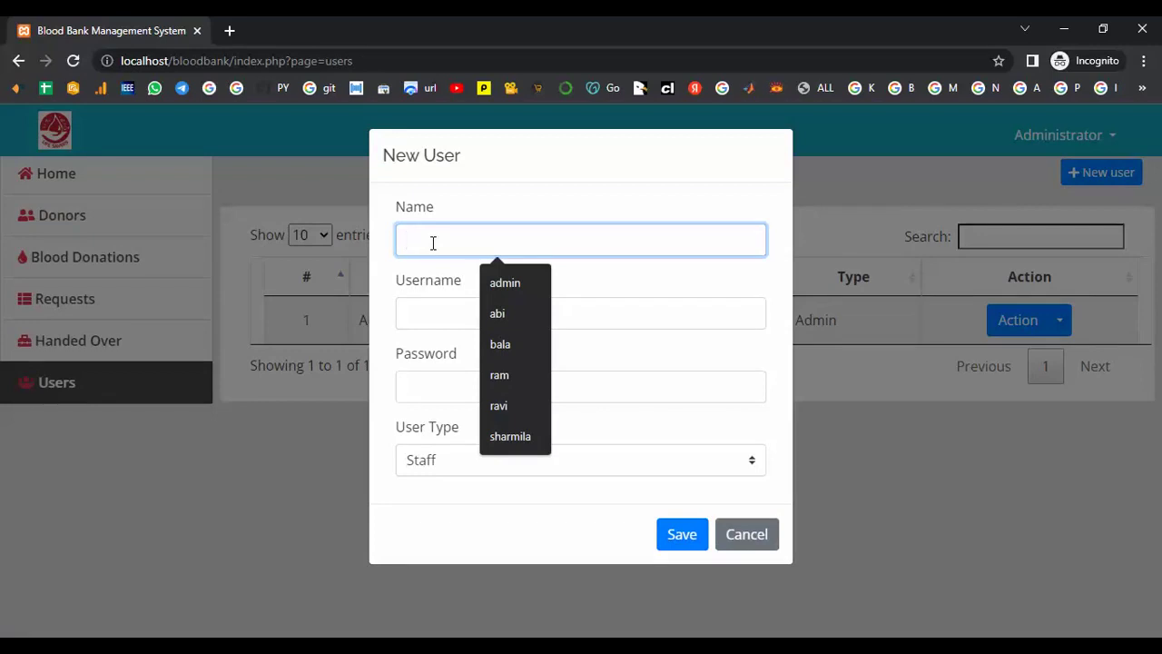
{"action": "type", "text": "Mani"}
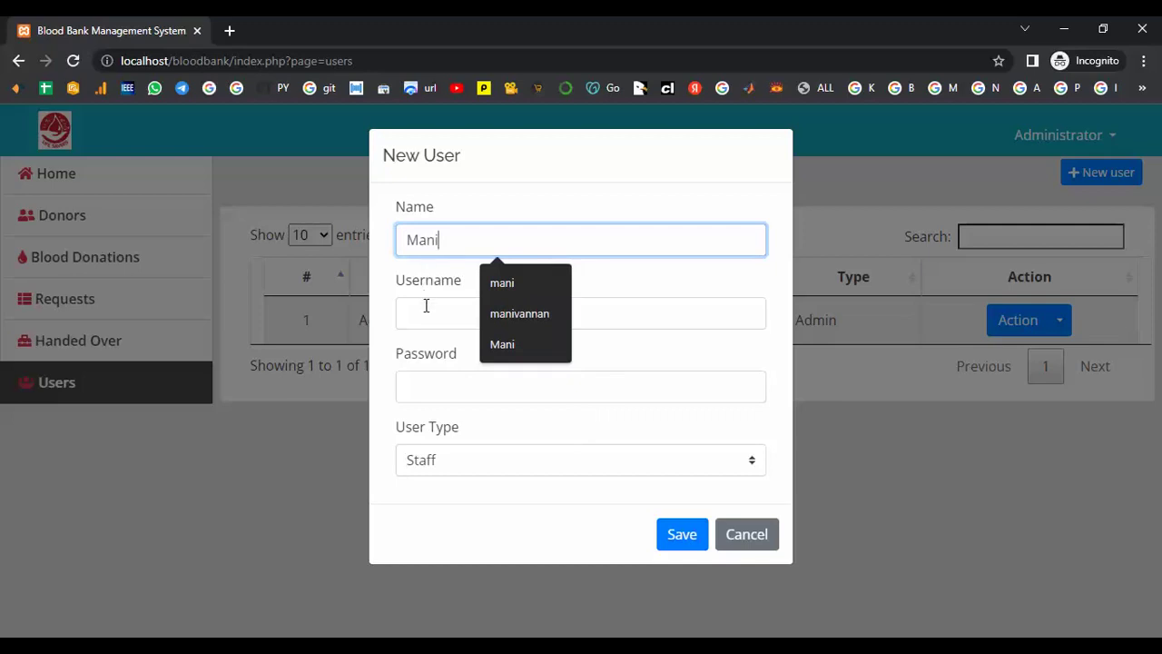
{"action": "left_click", "coordinate": [426, 306]}
{"action": "type", "text": "mani"}
{"action": "left_click", "coordinate": [448, 385]}
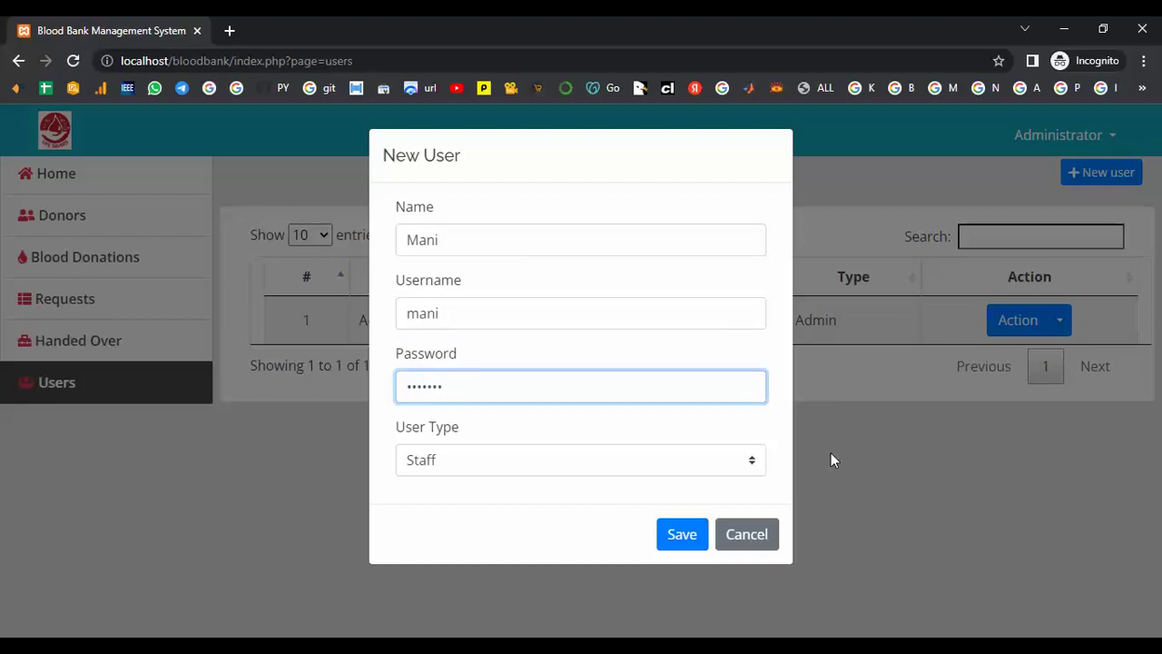
{"action": "left_click", "coordinate": [761, 462]}
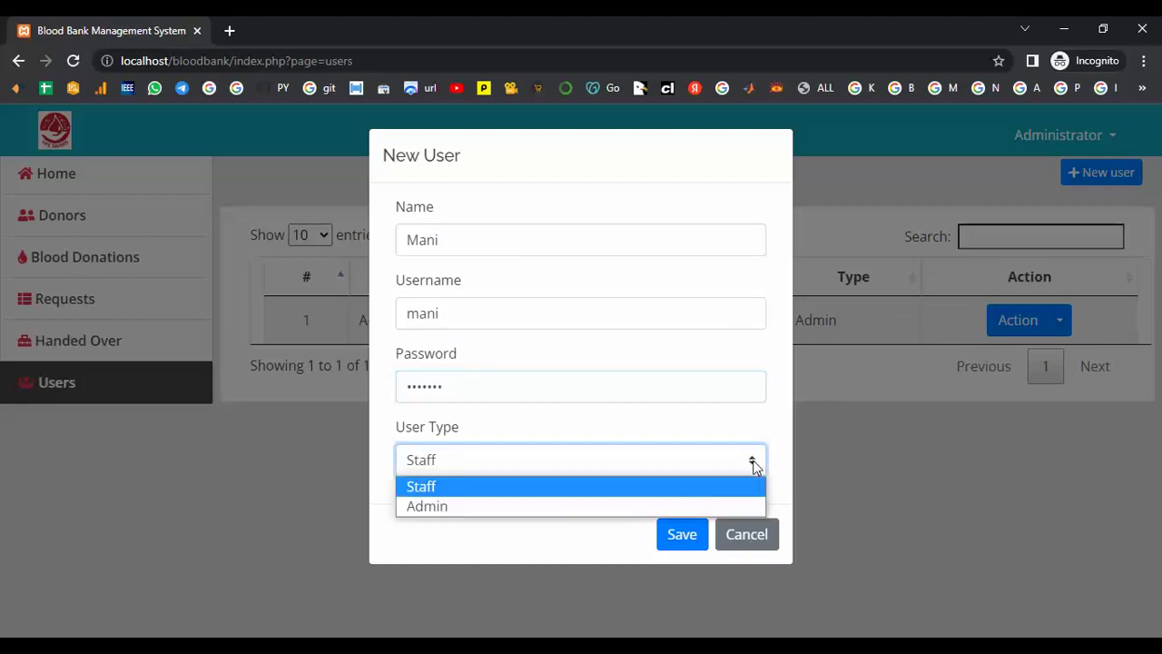
{"action": "left_click", "coordinate": [470, 488]}
{"action": "left_click", "coordinate": [679, 534]}
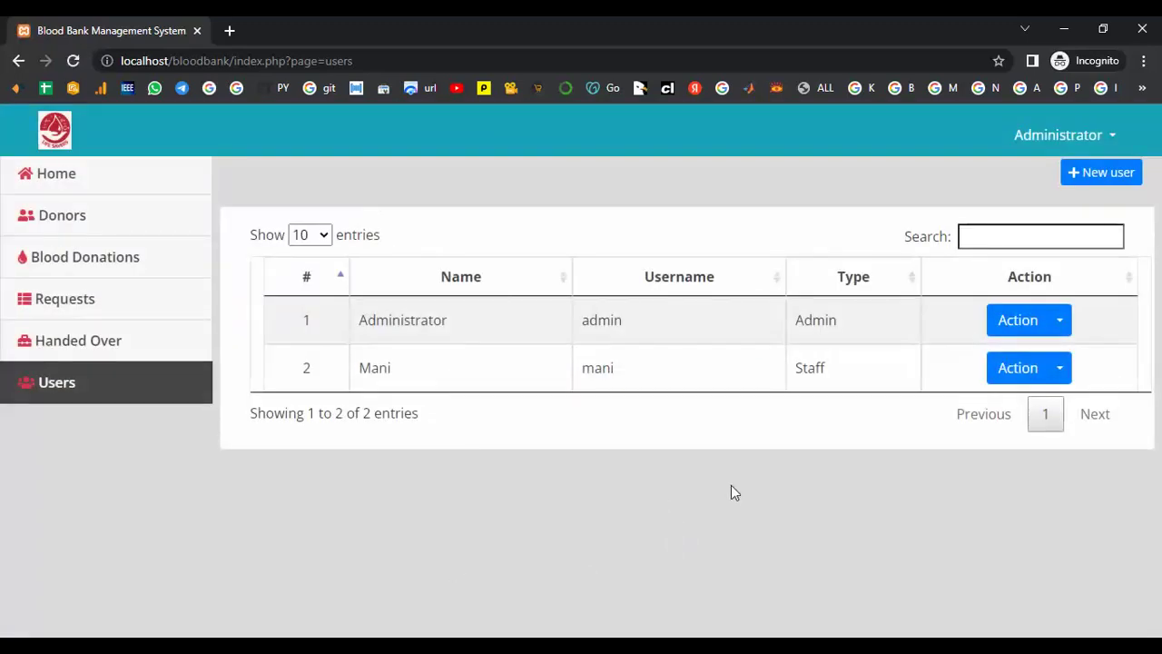
- Open the new user's edit form from Action and close it unchanged
{"action": "left_click", "coordinate": [1057, 369]}
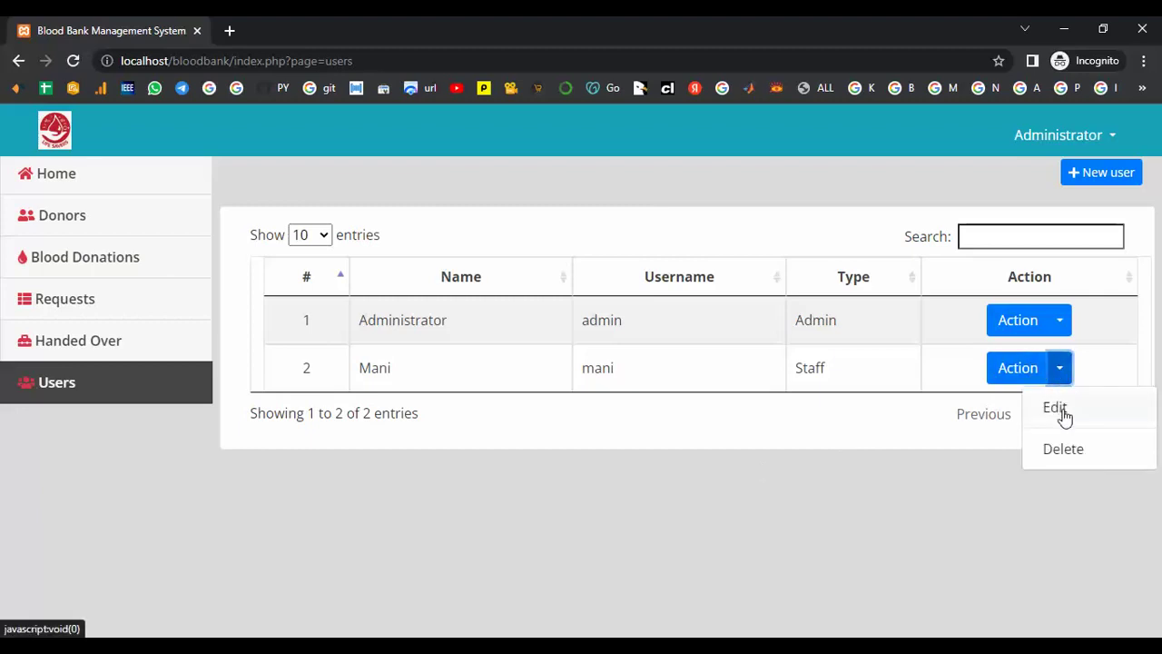
{"action": "left_click", "coordinate": [1058, 409]}
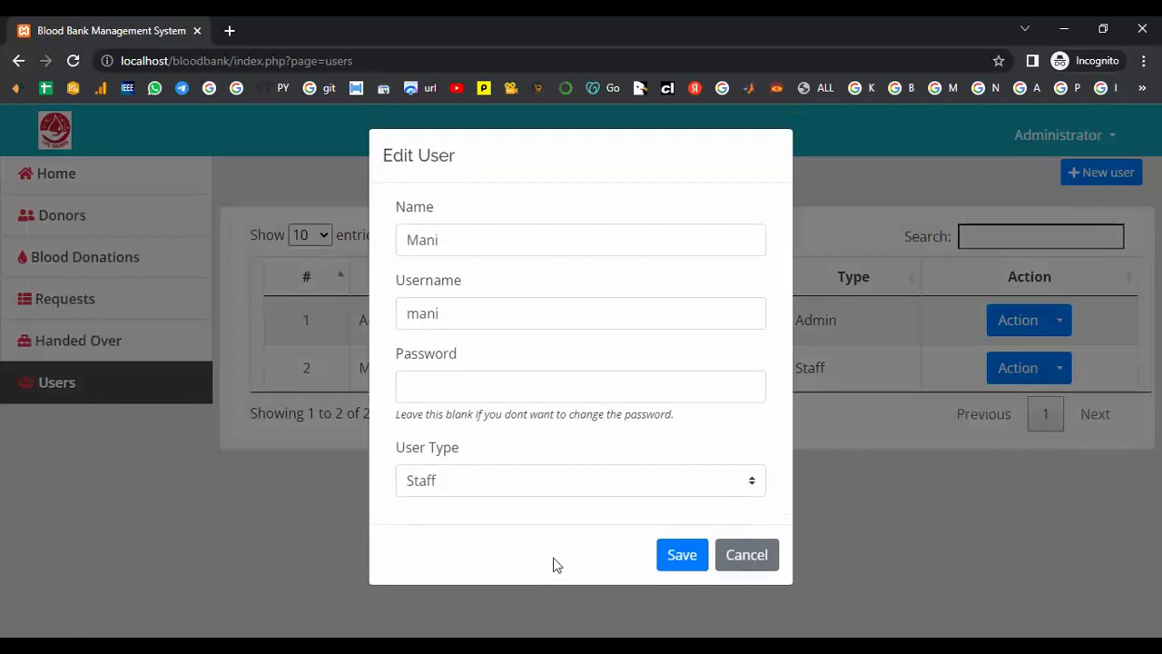
{"action": "left_click", "coordinate": [760, 553]}
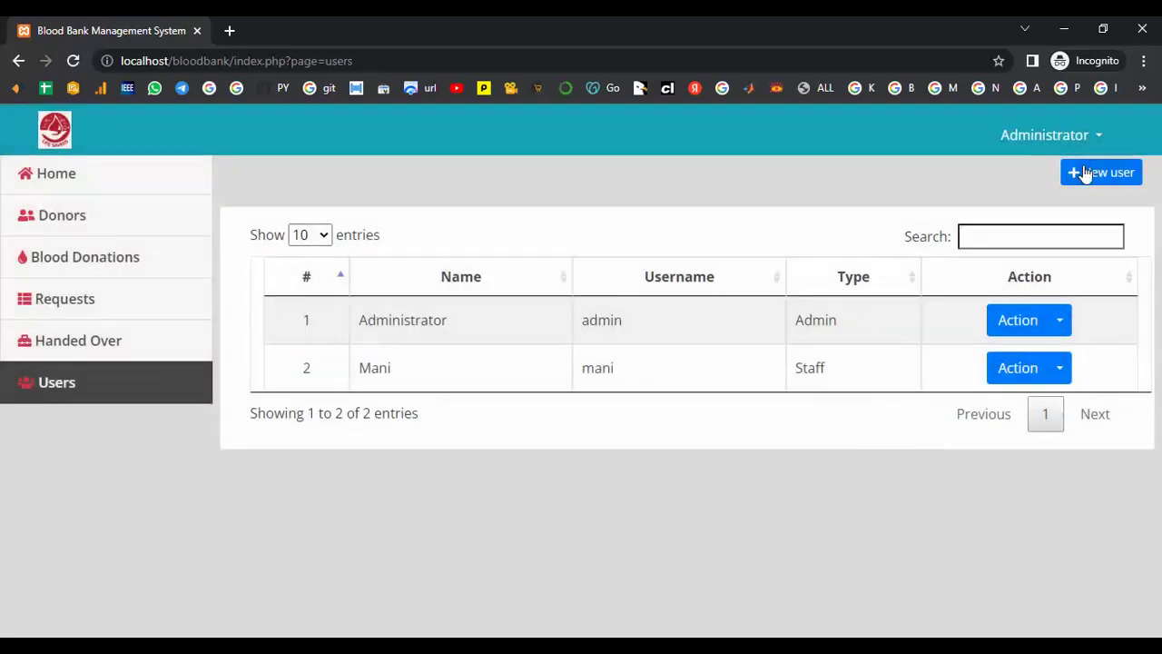
- Open the administrator's Manage Account settings and cancel without making changes
{"action": "left_click", "coordinate": [1097, 138]}
{"action": "left_click", "coordinate": [1047, 175]}
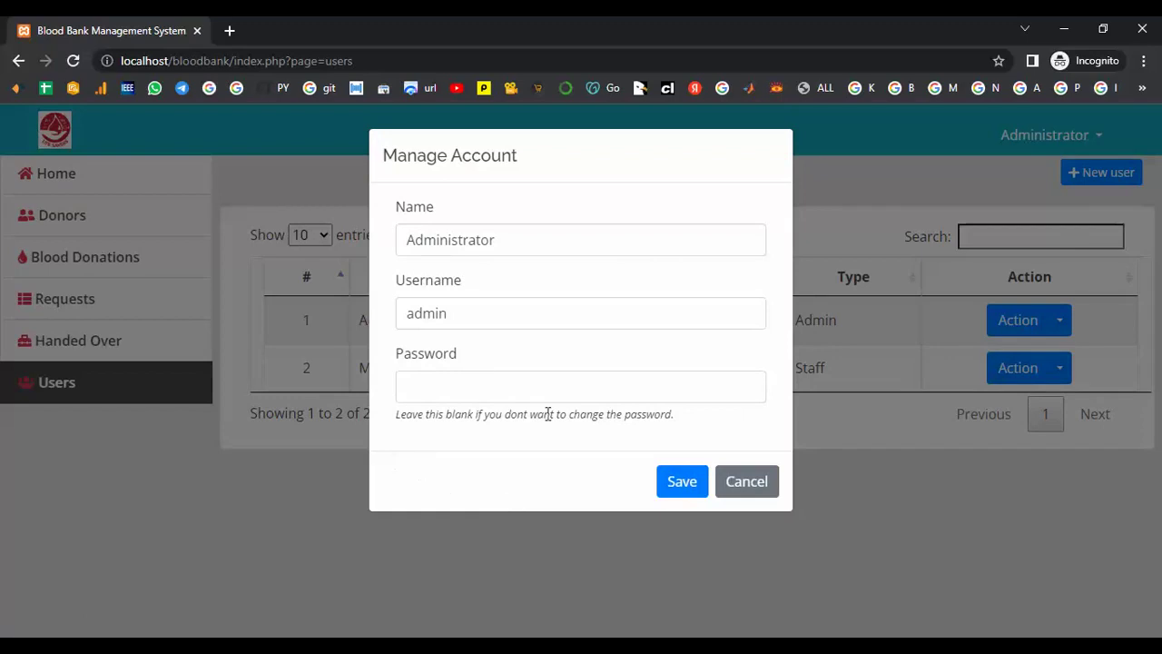
{"action": "left_click", "coordinate": [744, 481]}
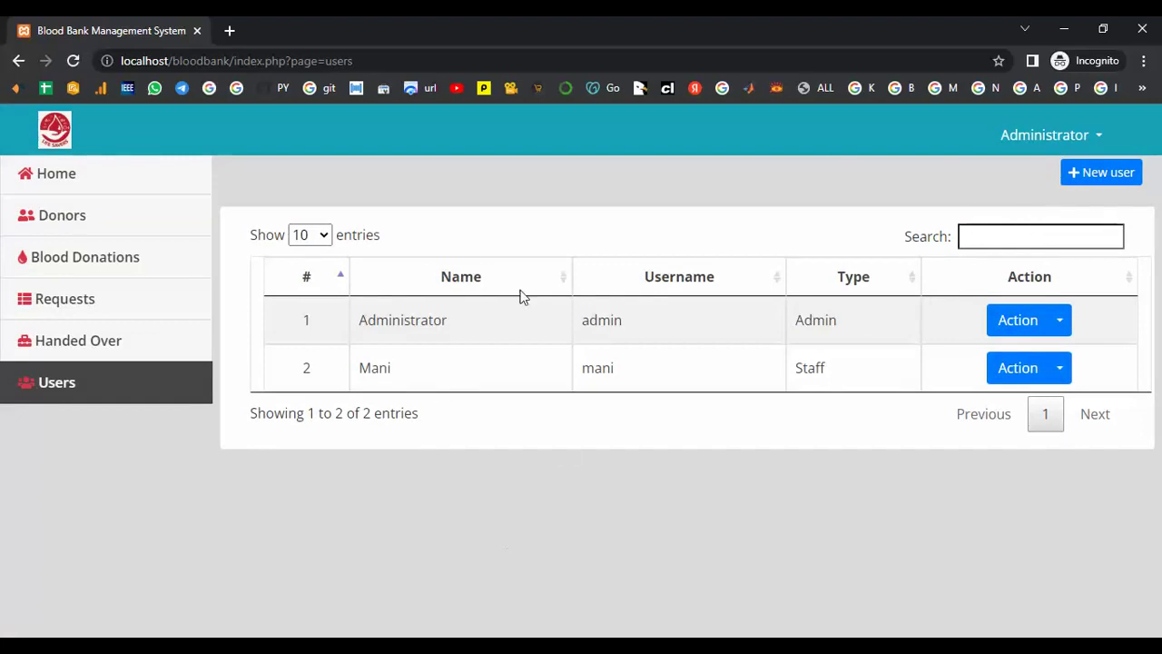
- Go back to the Home dashboard to review 2.5 L of B+ available and 4 total donors
{"action": "left_click", "coordinate": [1094, 135]}
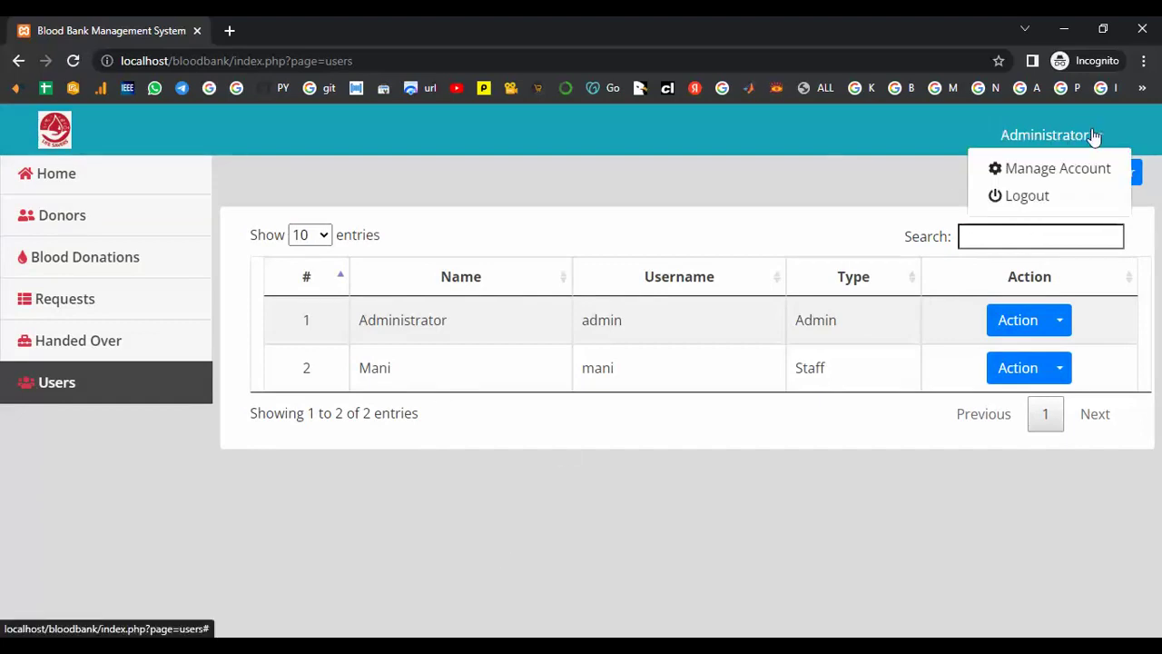
{"action": "left_click", "coordinate": [80, 186]}
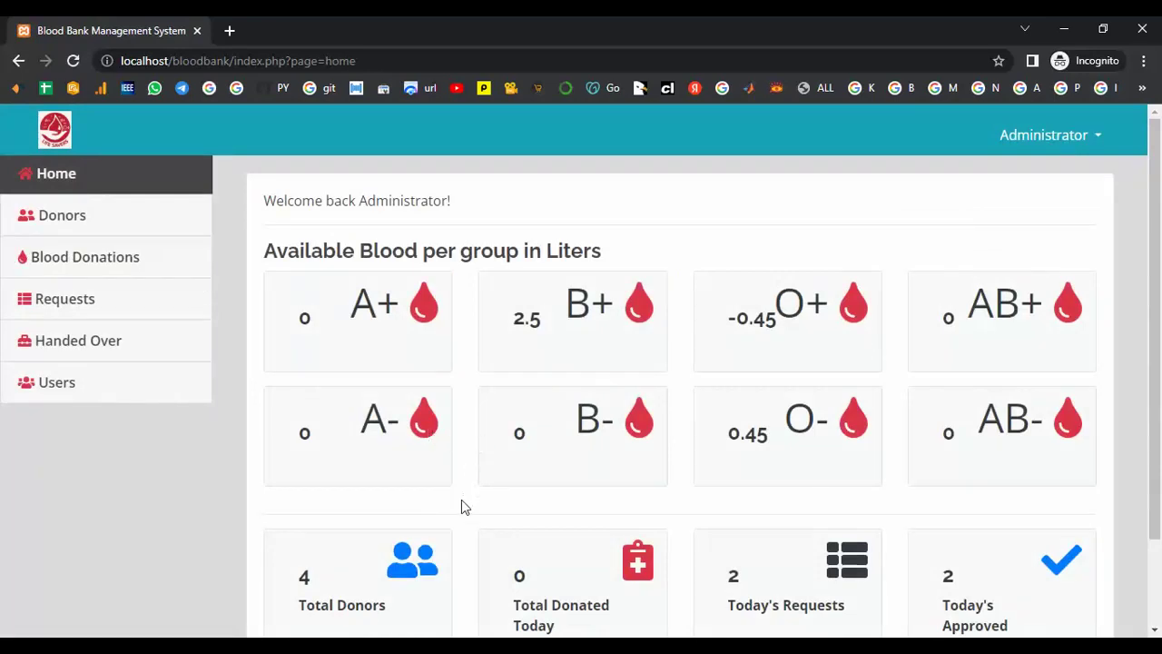
{"action": "scroll", "coordinate": [463, 505], "scroll_direction": "down", "scroll_amount": 2}
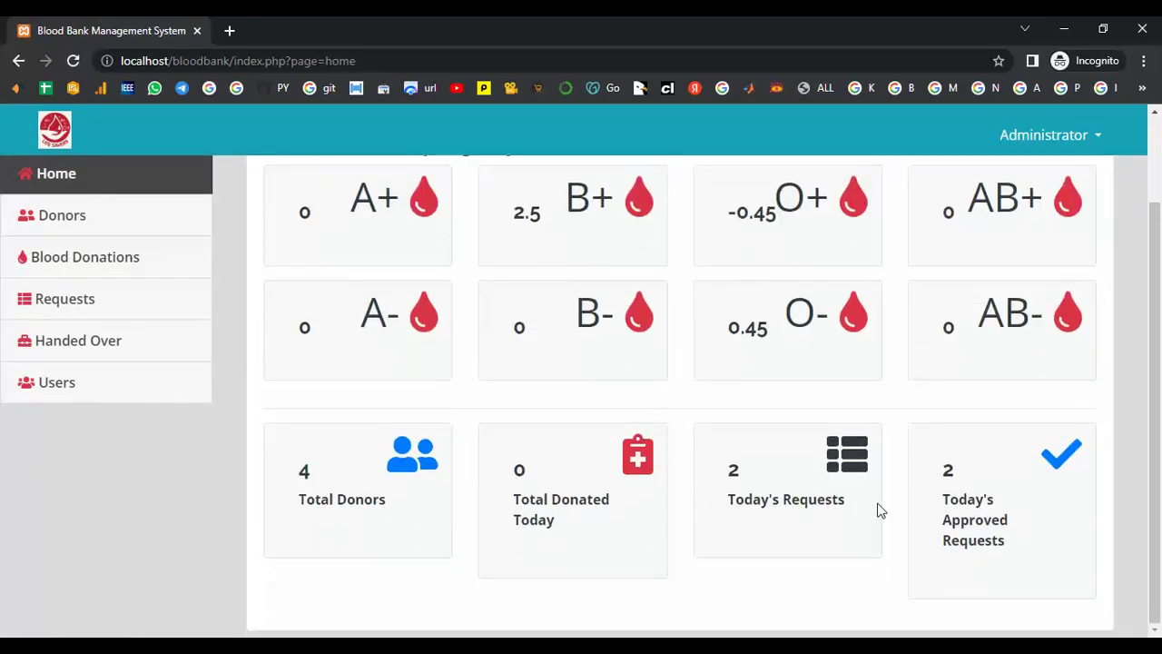